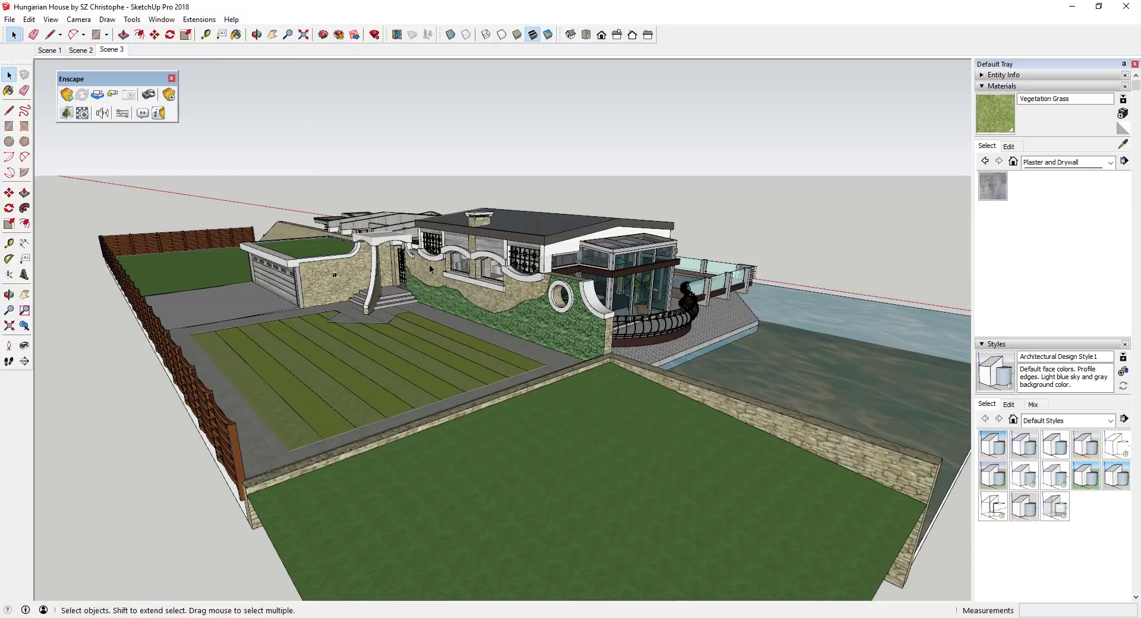
{"action": "middle_click_drag", "start_coordinate": [609, 304], "coordinate": [610, 296]}
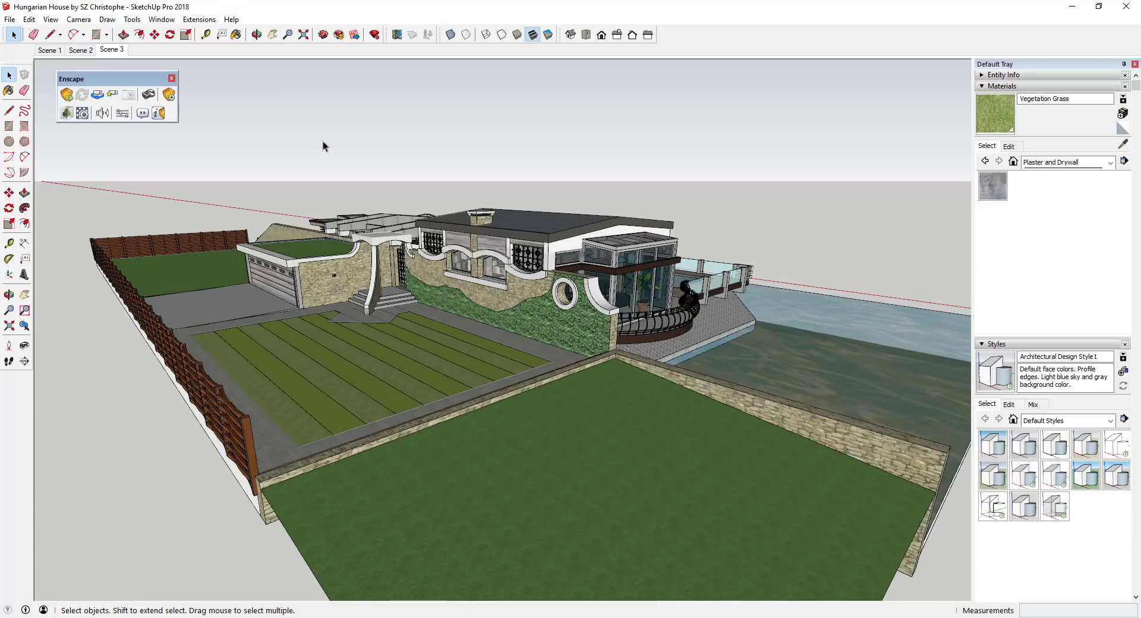
{"action": "middle_click_drag", "start_coordinate": [602, 364], "coordinate": [597, 350]}
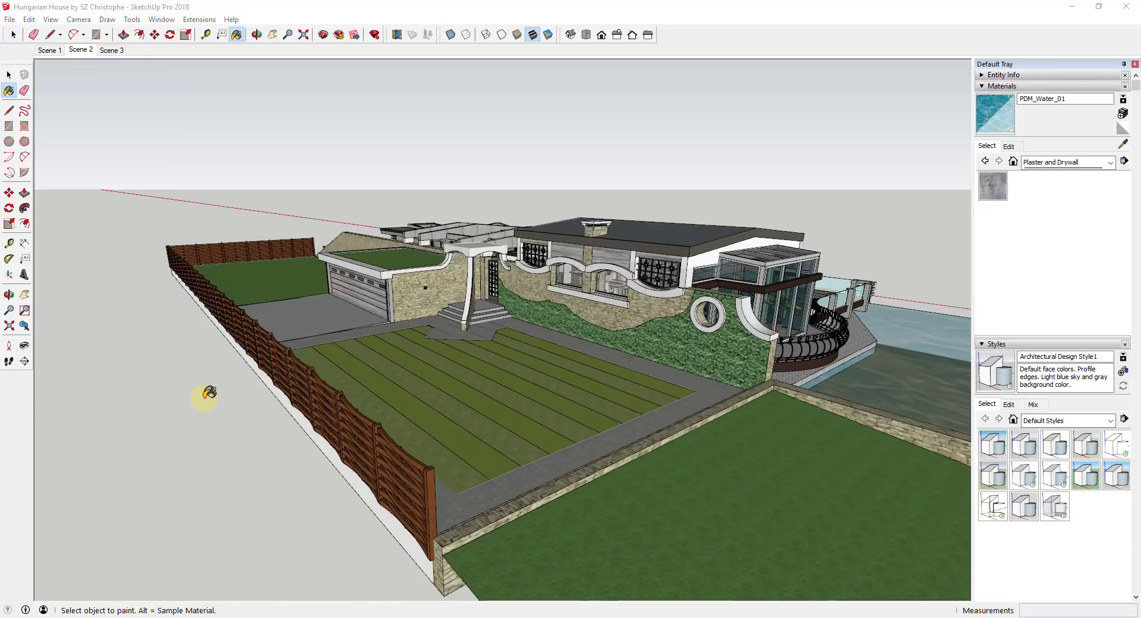
{"action": "middle_click_drag", "start_coordinate": [209, 394], "coordinate": [198, 397]}
{"action": "key", "text": "b"}
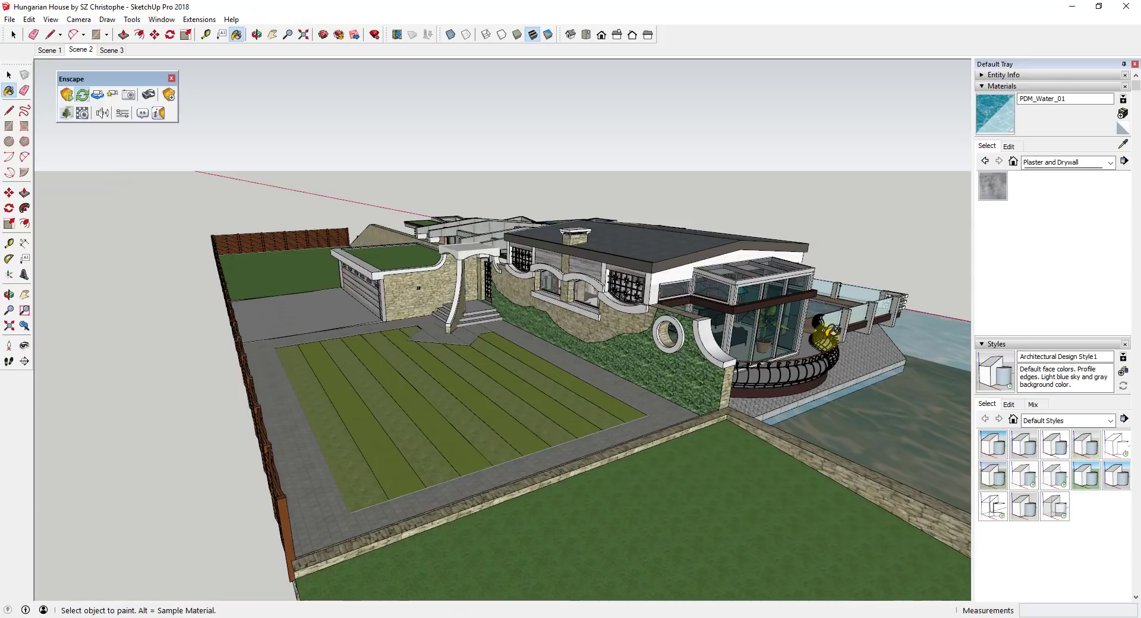
{"action": "scroll", "coordinate": [823, 336], "scroll_direction": "up", "scroll_amount": 2}
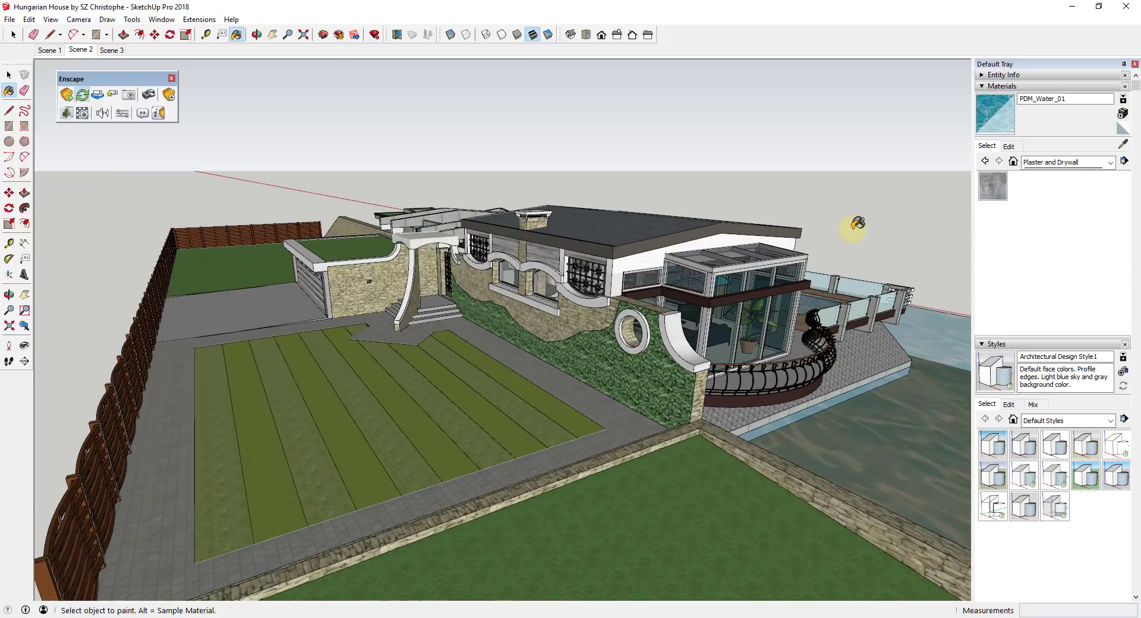
{"action": "key", "text": "space"}
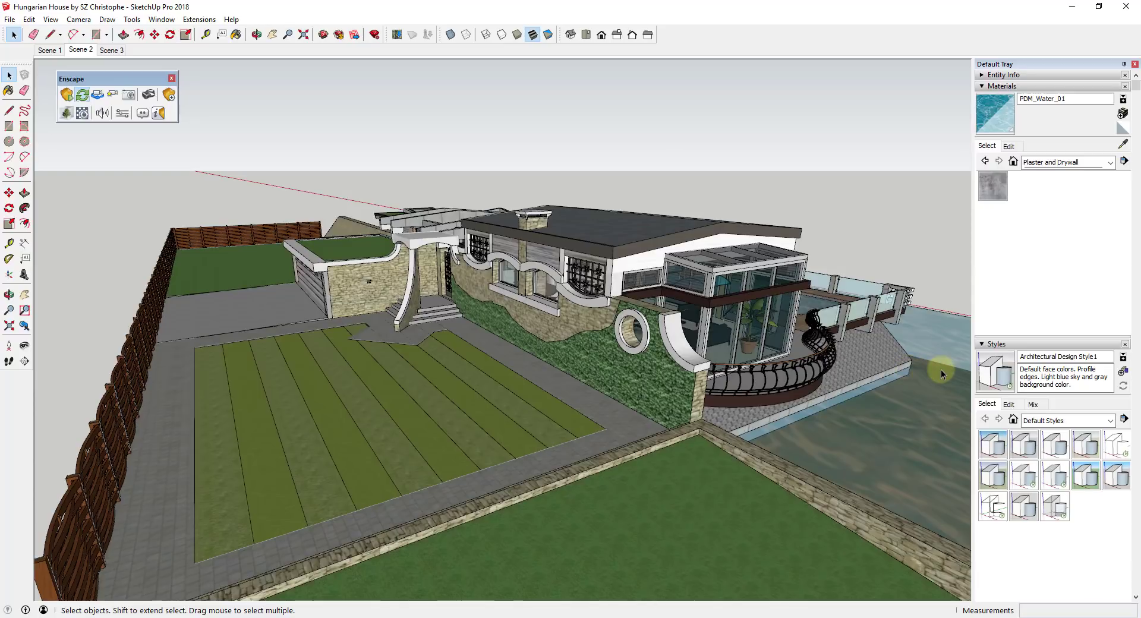
{"action": "middle_click_drag", "start_coordinate": [522, 326], "coordinate": [517, 316]}
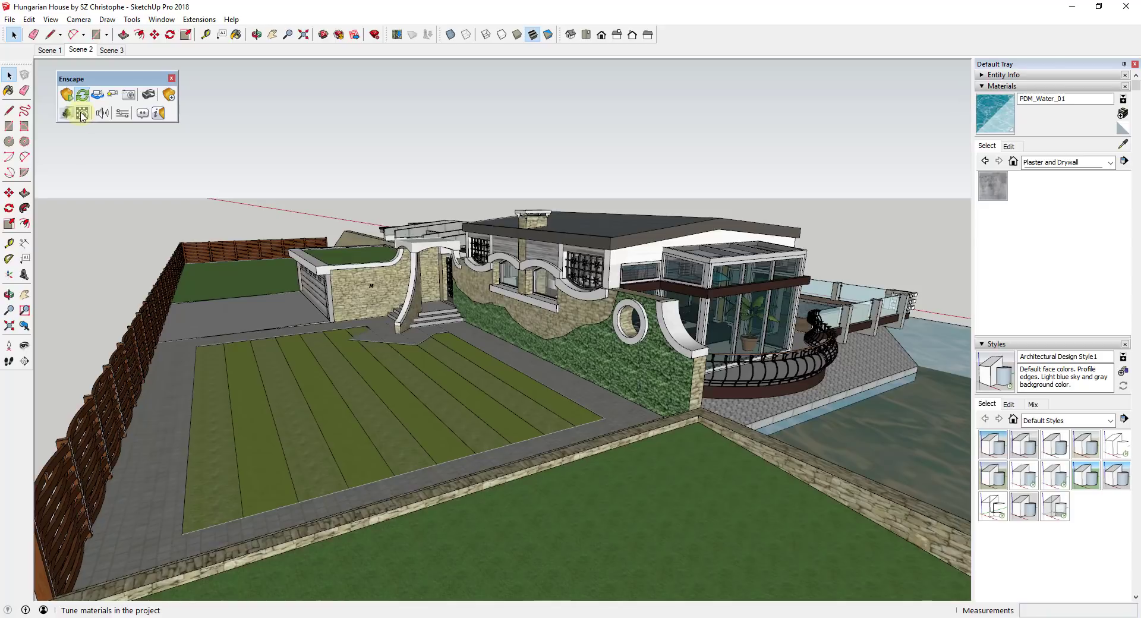
- Open the Enscape material editor and load the lawn's Grass Light Green material and the wall's ivy material in turn
{"action": "left_click", "coordinate": [82, 115]}
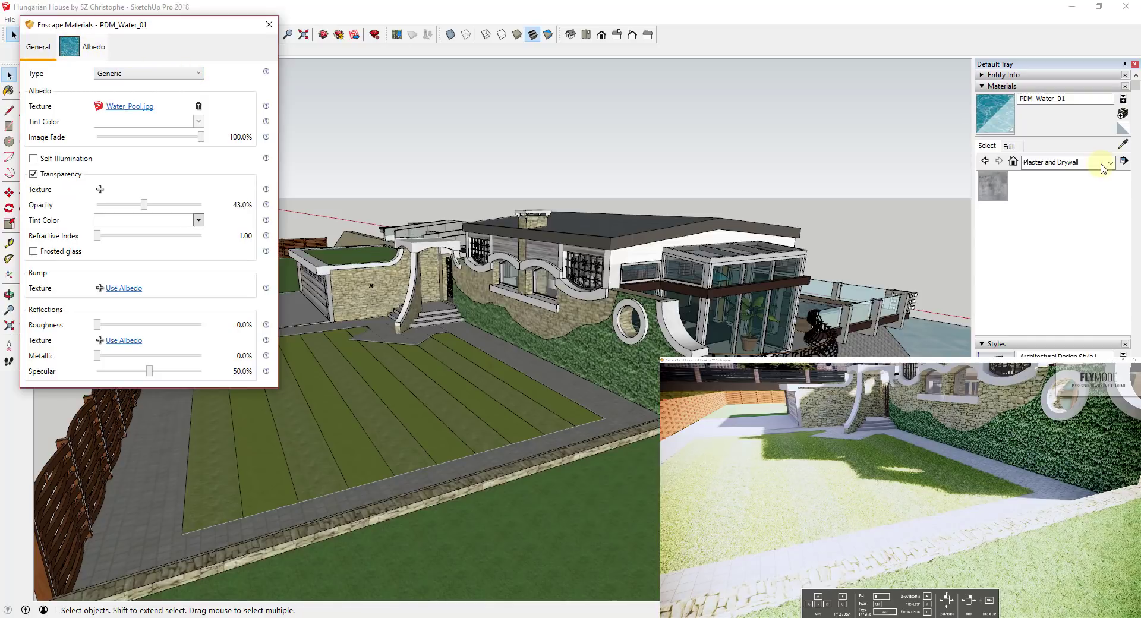
{"action": "left_click", "coordinate": [1122, 143]}
{"action": "left_click", "coordinate": [506, 429]}
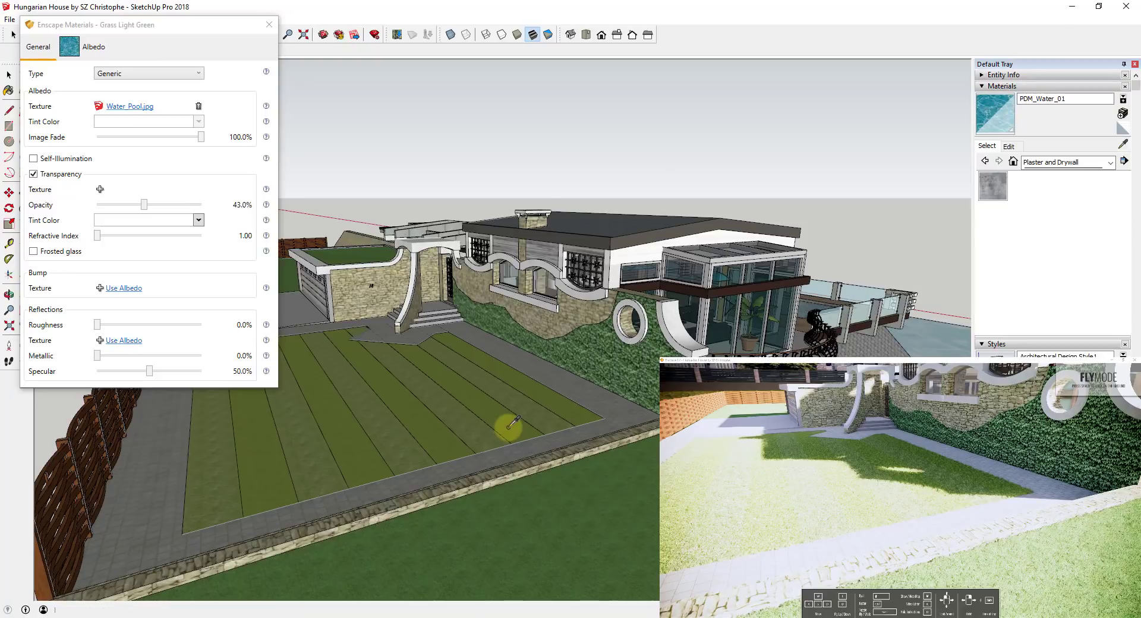
{"action": "left_click", "coordinate": [1123, 145]}
{"action": "left_click", "coordinate": [636, 361]}
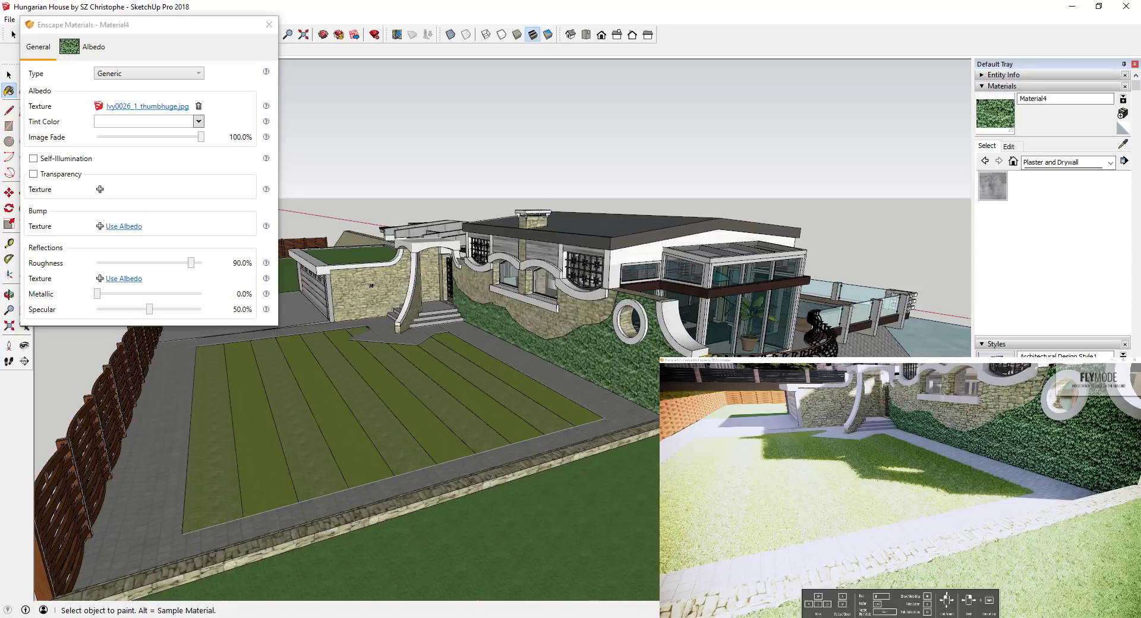
- Sample the house wall's Stone_Coursed_Rough material and look through the available Enscape material types without changing its type
{"action": "left_click", "coordinate": [574, 317], "text": "alt"}
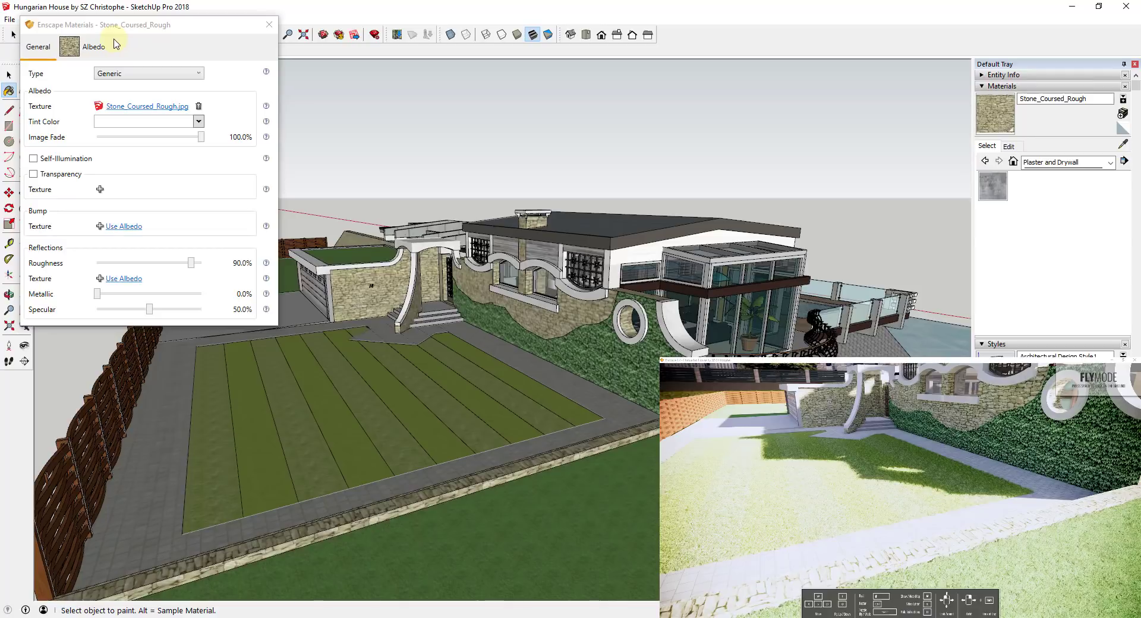
{"action": "left_click", "coordinate": [199, 74]}
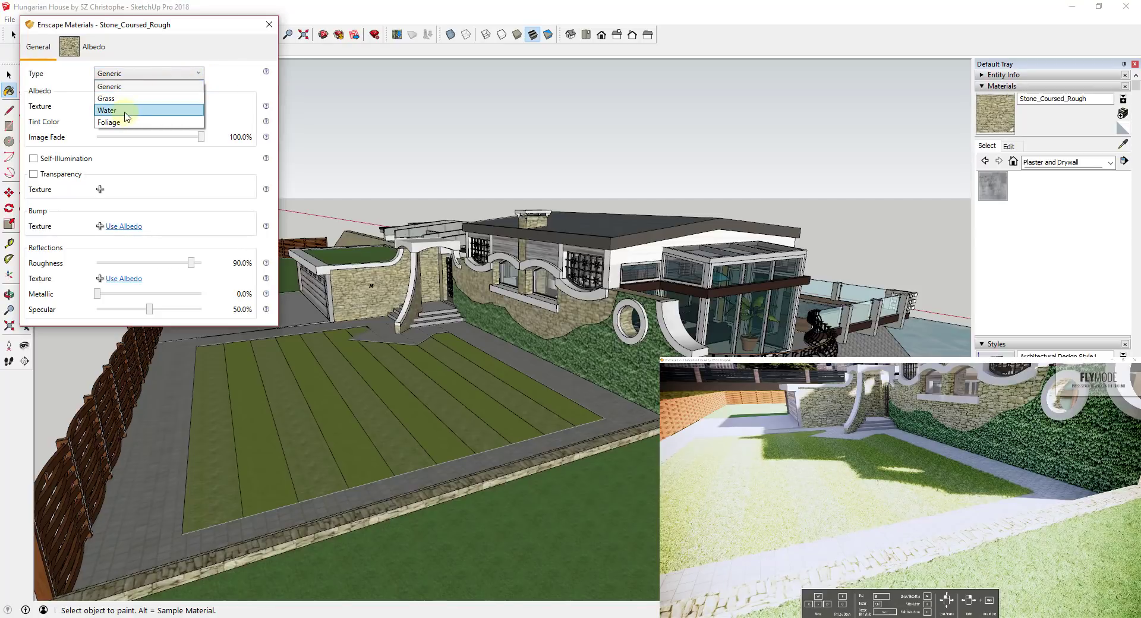
{"action": "left_click", "coordinate": [977, 272]}
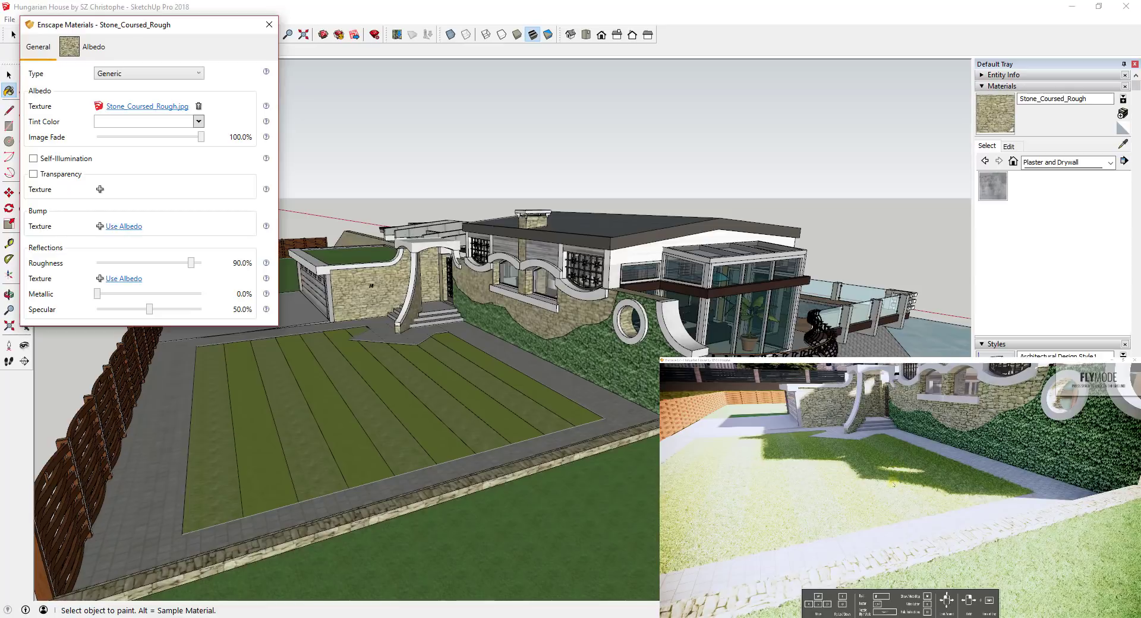
- Move the render camera down close to the lawn and load the Vegetation Grass material in the material editor
{"action": "left_click_drag", "start_coordinate": [893, 484], "coordinate": [894, 482]}
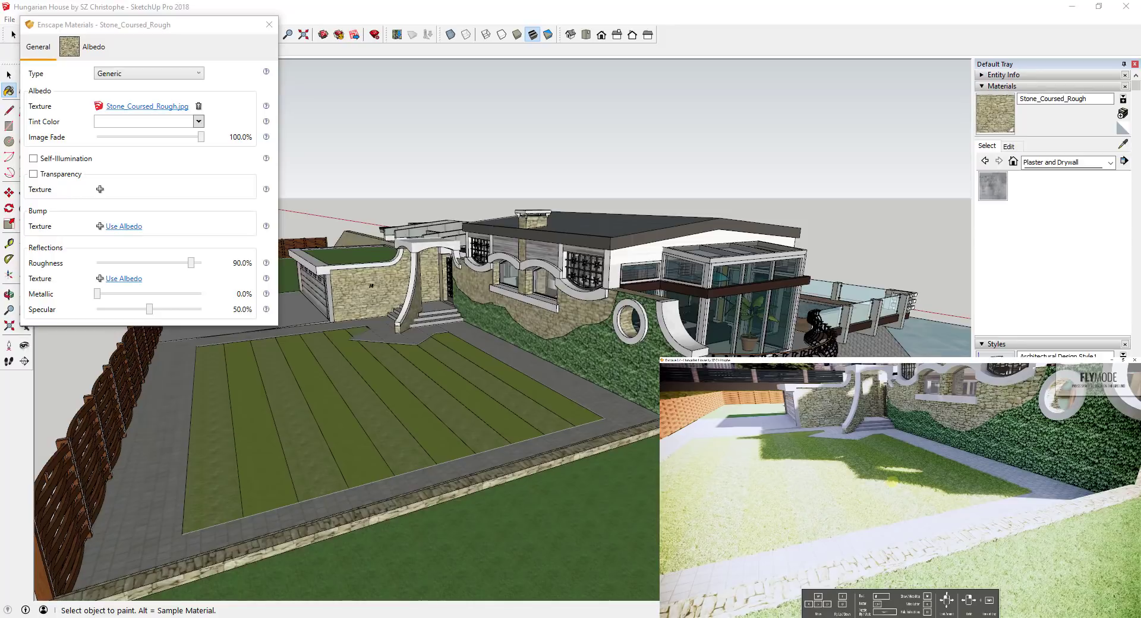
{"action": "key", "text": "w"}
{"action": "left_click_drag", "start_coordinate": [891, 483], "coordinate": [772, 443]}
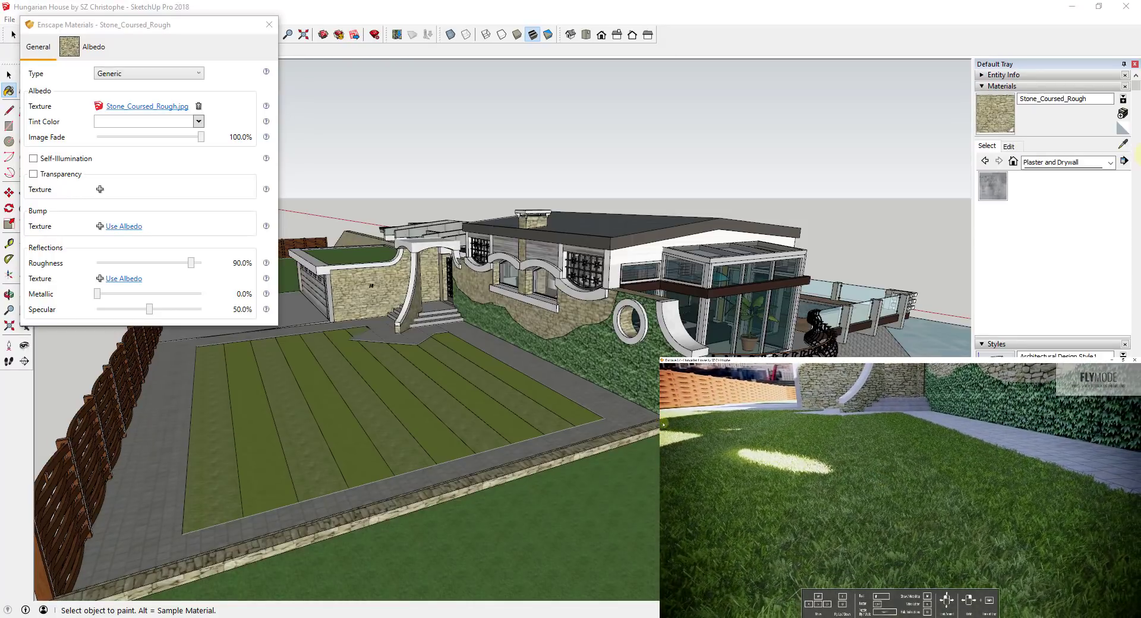
{"action": "left_click", "coordinate": [1122, 145]}
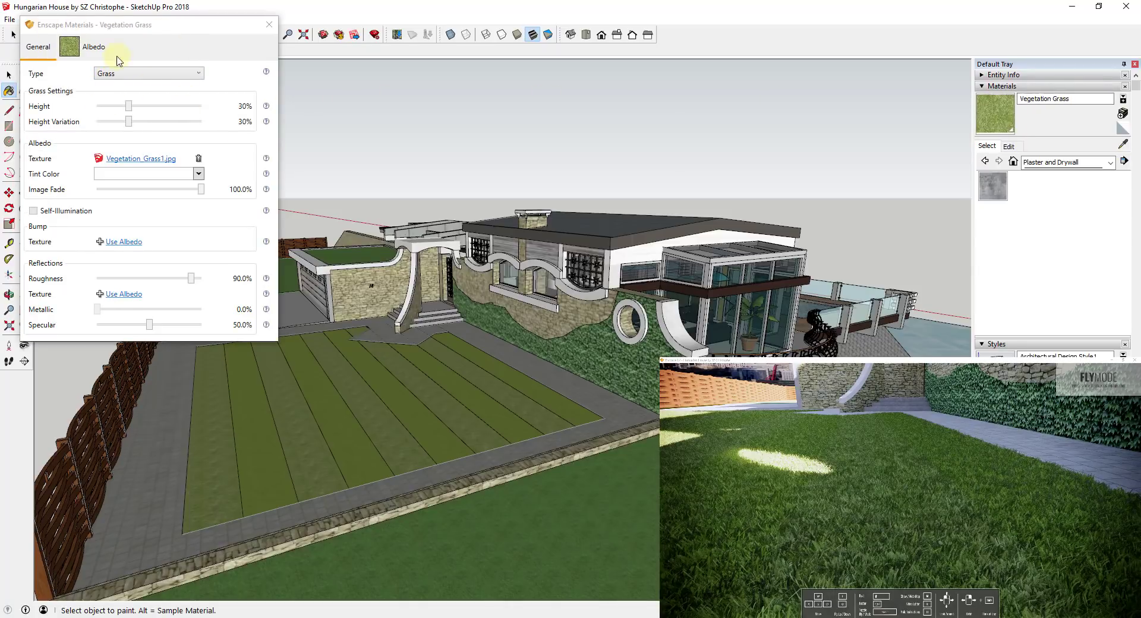
- Try a grass height of 40% on the Vegetation Grass material and return it to 30%
{"action": "mouse_move", "coordinate": [130, 110]}
{"action": "left_mouse_down"}
{"action": "mouse_move", "coordinate": [165, 109]}
{"action": "mouse_move", "coordinate": [134, 112]}
{"action": "left_mouse_up"}
{"action": "left_click", "coordinate": [135, 110]}
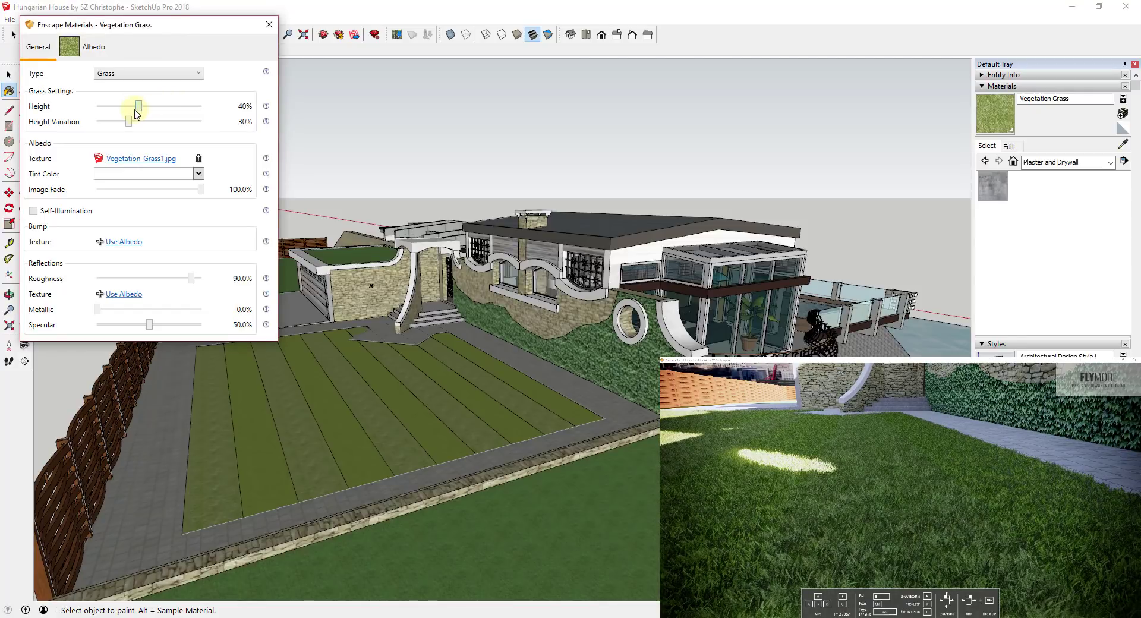
{"action": "left_click_drag", "start_coordinate": [136, 110], "coordinate": [128, 110]}
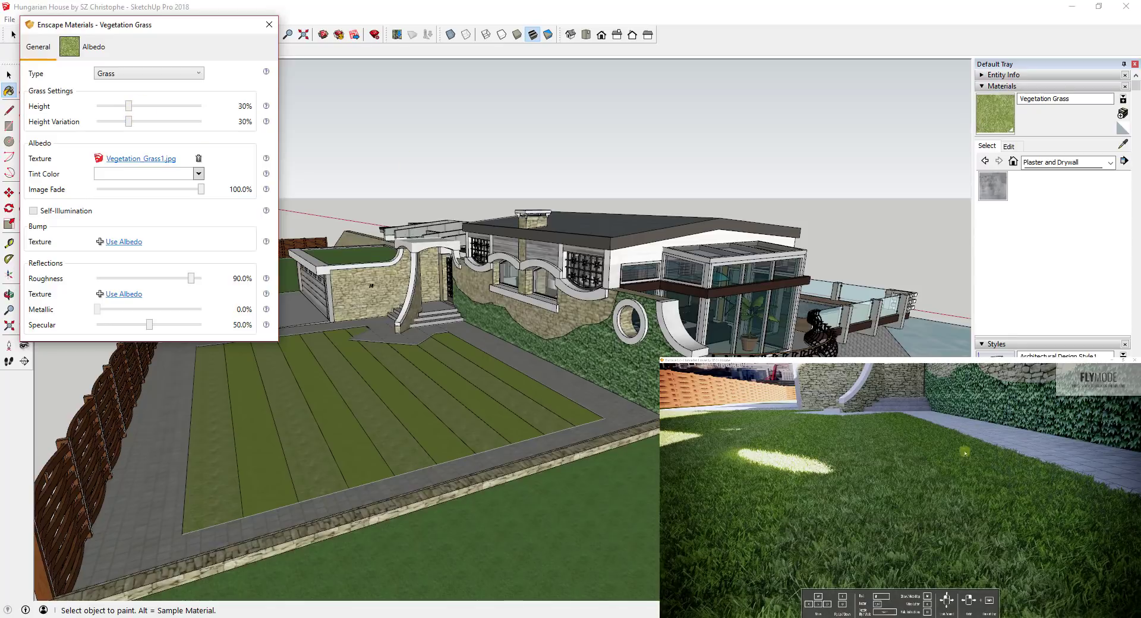
- Sample the paving's Concrete_Block_8x8_Gray material, set its type to Grass and view the path in the render
{"action": "left_click", "coordinate": [1123, 144]}
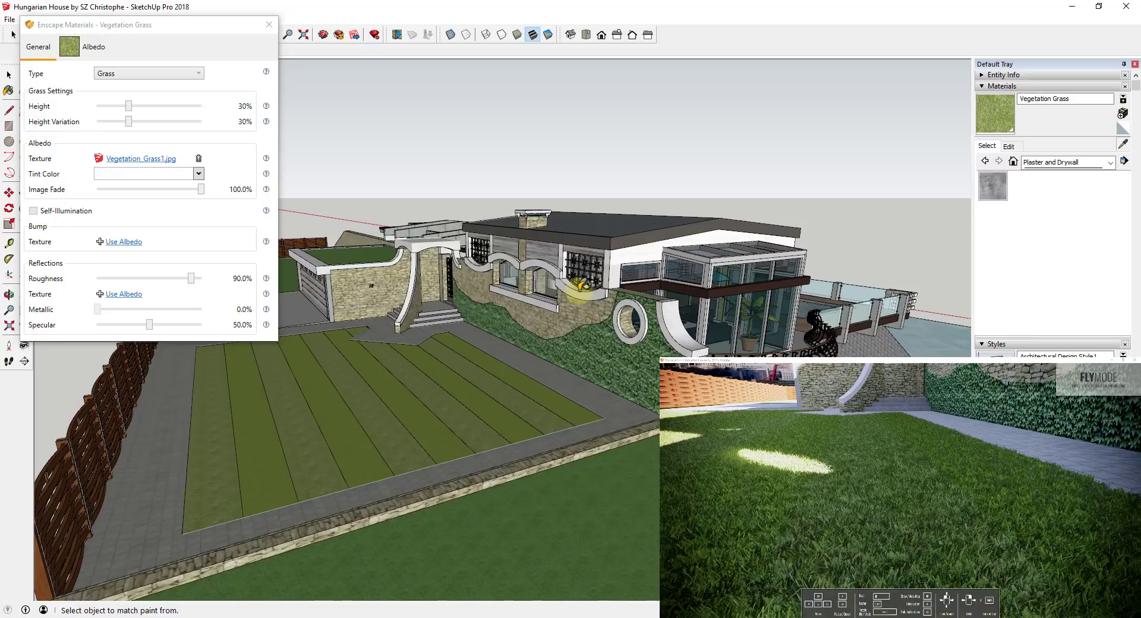
{"action": "left_click", "coordinate": [578, 267]}
{"action": "left_click", "coordinate": [131, 76]}
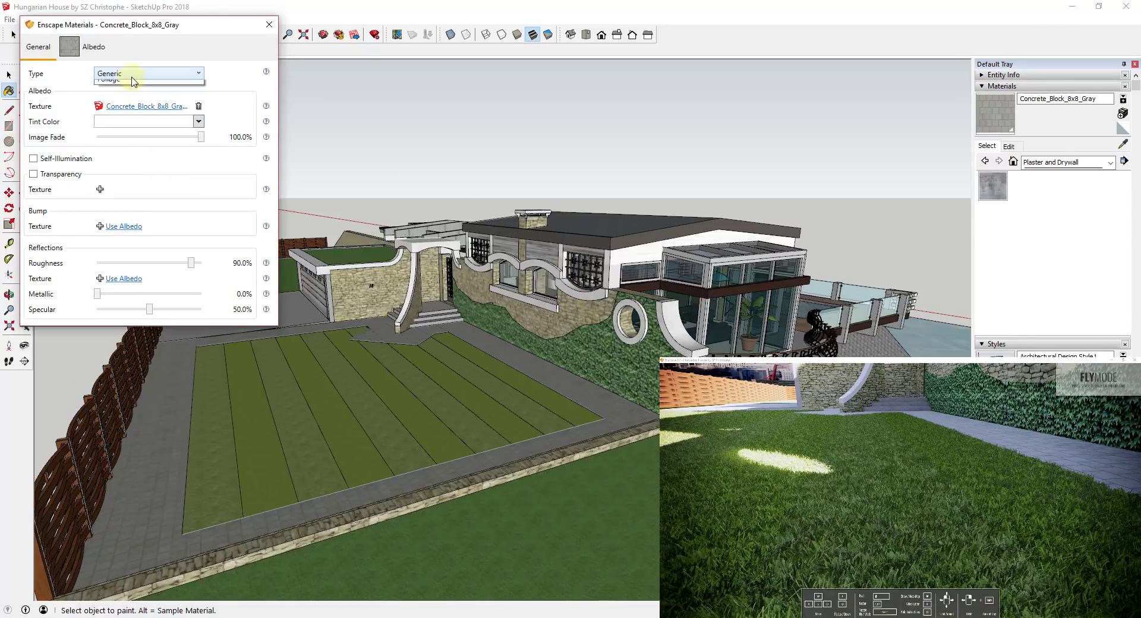
{"action": "left_click", "coordinate": [149, 98]}
{"action": "left_click_drag", "start_coordinate": [884, 474], "coordinate": [876, 474]}
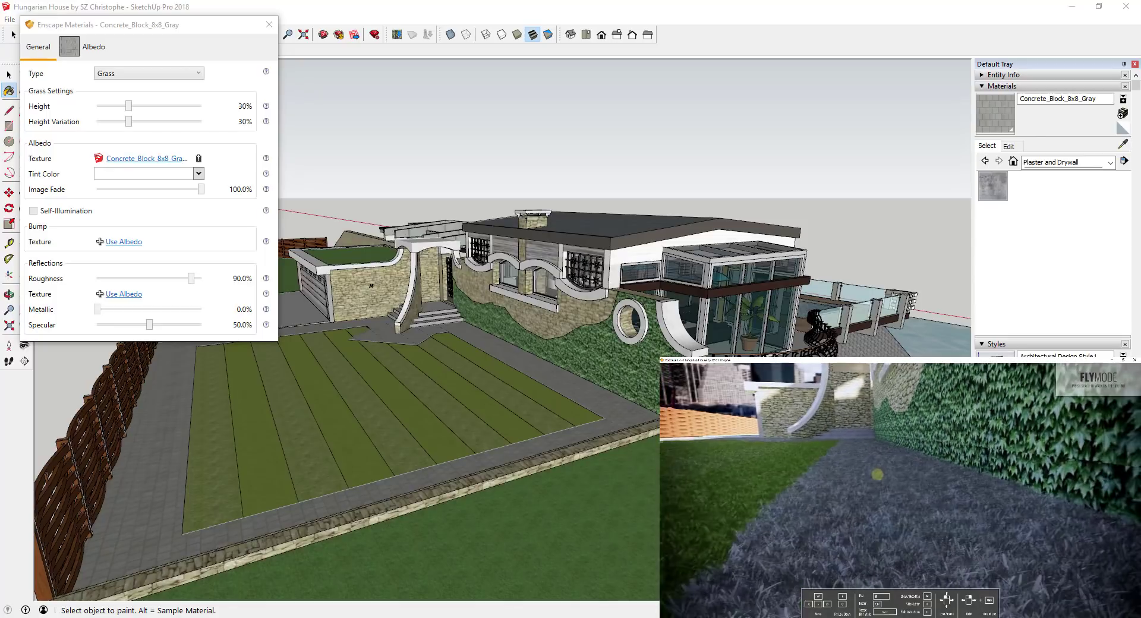
- Return the paving material to the Generic type, then switch it to Water and view the path in the render
{"action": "left_click", "coordinate": [143, 78]}
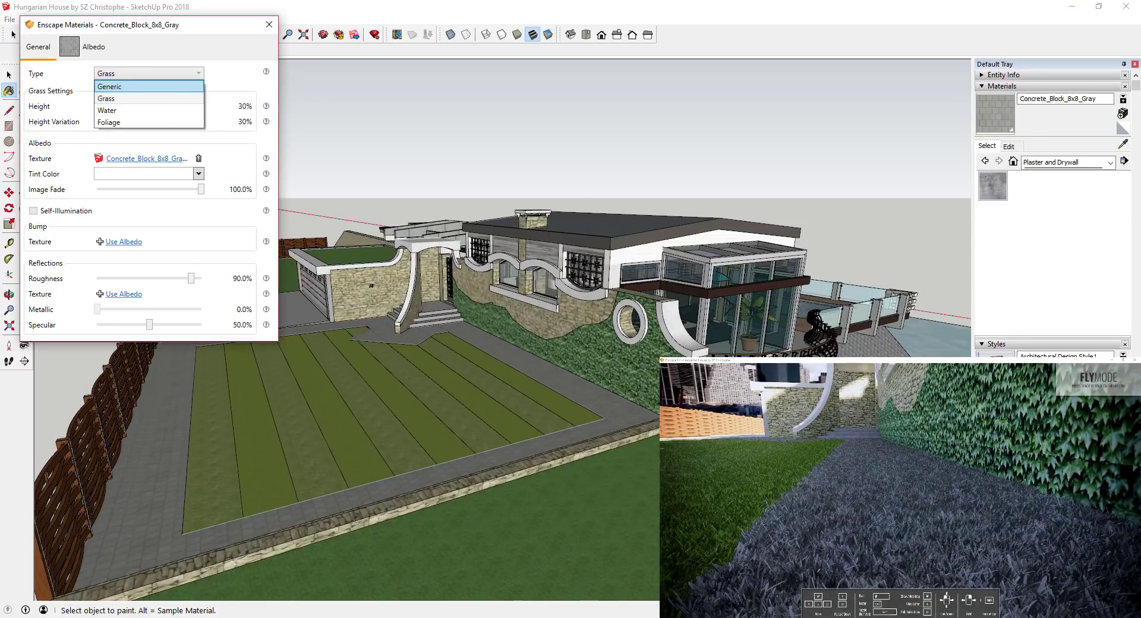
{"action": "key", "text": "Return"}
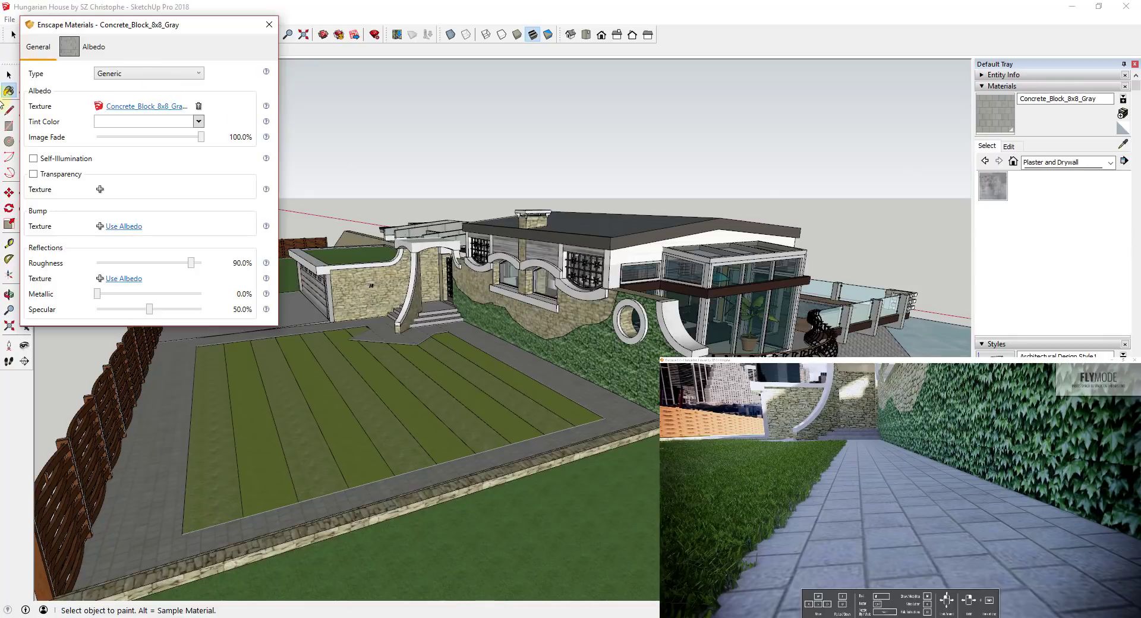
{"action": "left_click", "coordinate": [145, 73]}
{"action": "left_click", "coordinate": [114, 118]}
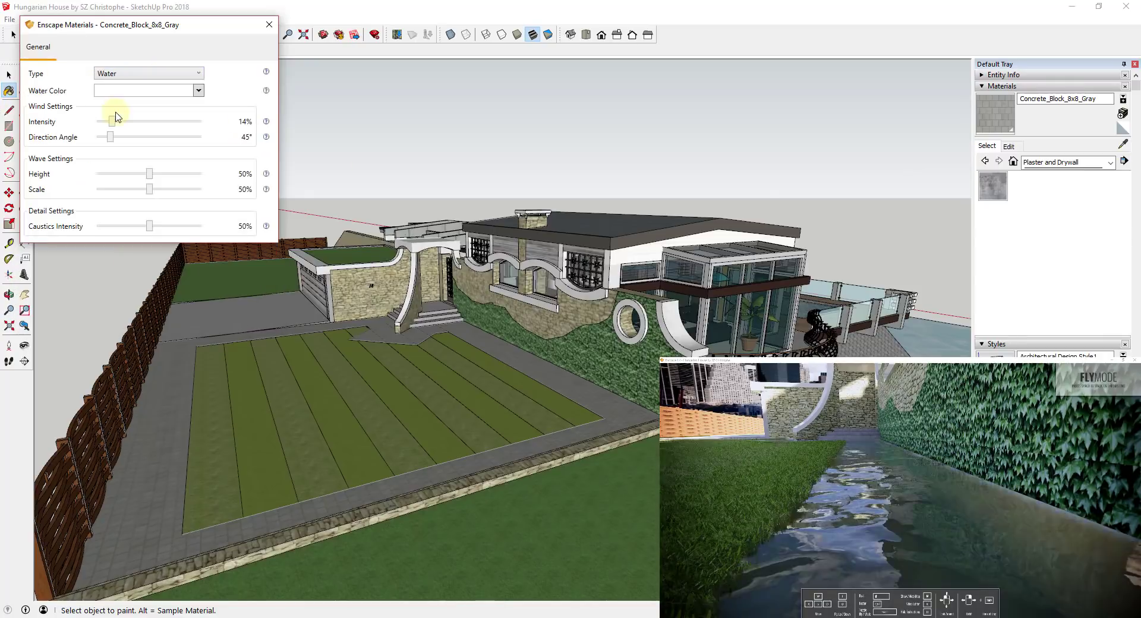
{"action": "mouse_move", "coordinate": [875, 503]}
{"action": "left_mouse_down"}
{"action": "mouse_move", "coordinate": [873, 492]}
{"action": "mouse_move", "coordinate": [878, 504]}
{"action": "mouse_move", "coordinate": [864, 502]}
{"action": "left_mouse_up"}
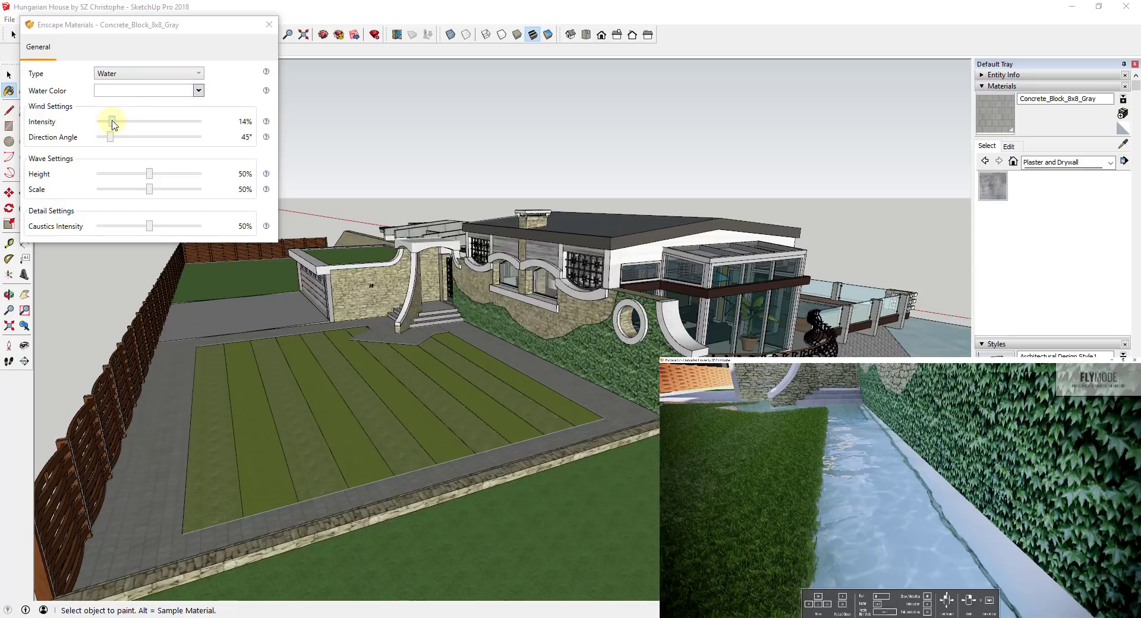
- Adjust the paving's water settings, trying 92% wind intensity before 18%, with a 68° direction angle and 55% wave height
{"action": "left_click_drag", "start_coordinate": [112, 122], "coordinate": [193, 122]}
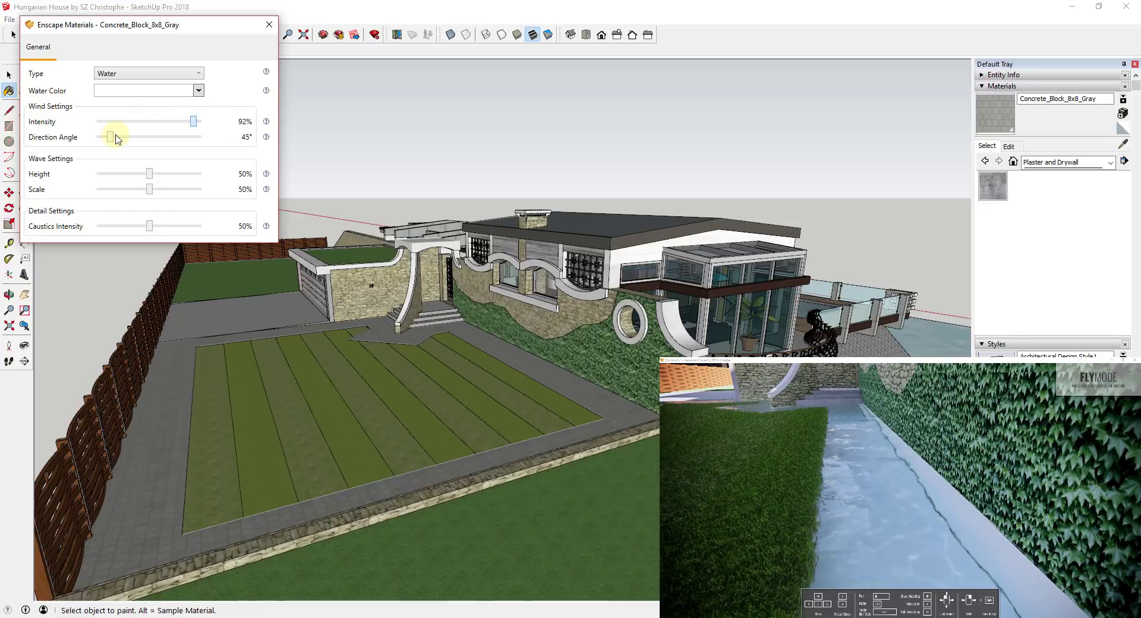
{"action": "mouse_move", "coordinate": [115, 140]}
{"action": "left_mouse_down"}
{"action": "mouse_move", "coordinate": [169, 146]}
{"action": "mouse_move", "coordinate": [116, 144]}
{"action": "left_mouse_up"}
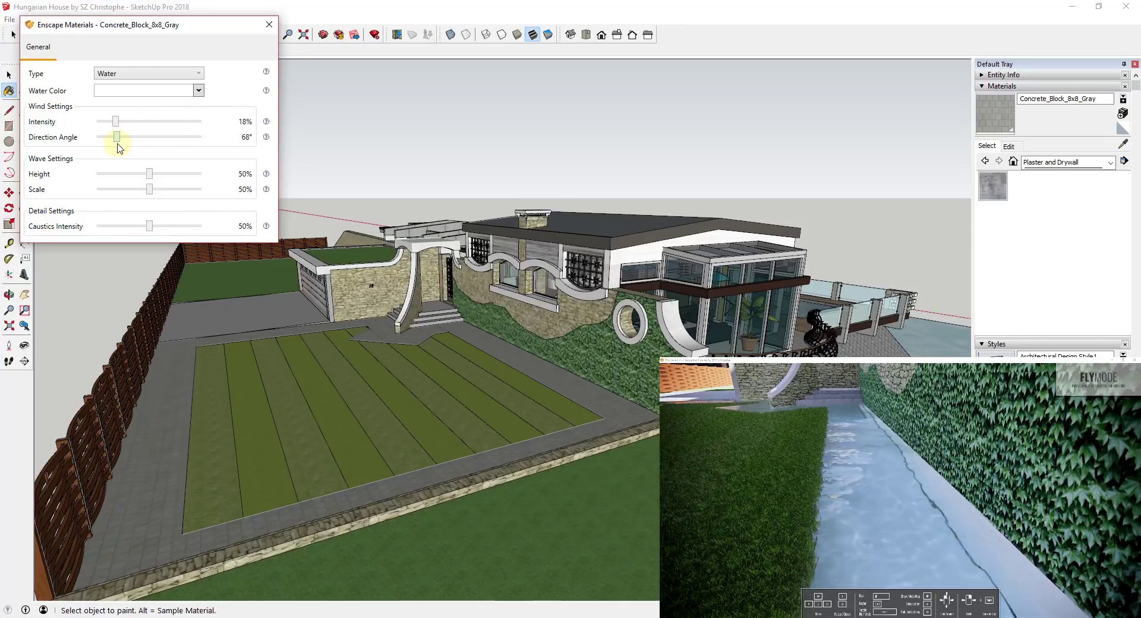
{"action": "left_click_drag", "start_coordinate": [149, 177], "coordinate": [118, 174]}
{"action": "left_click", "coordinate": [154, 173]}
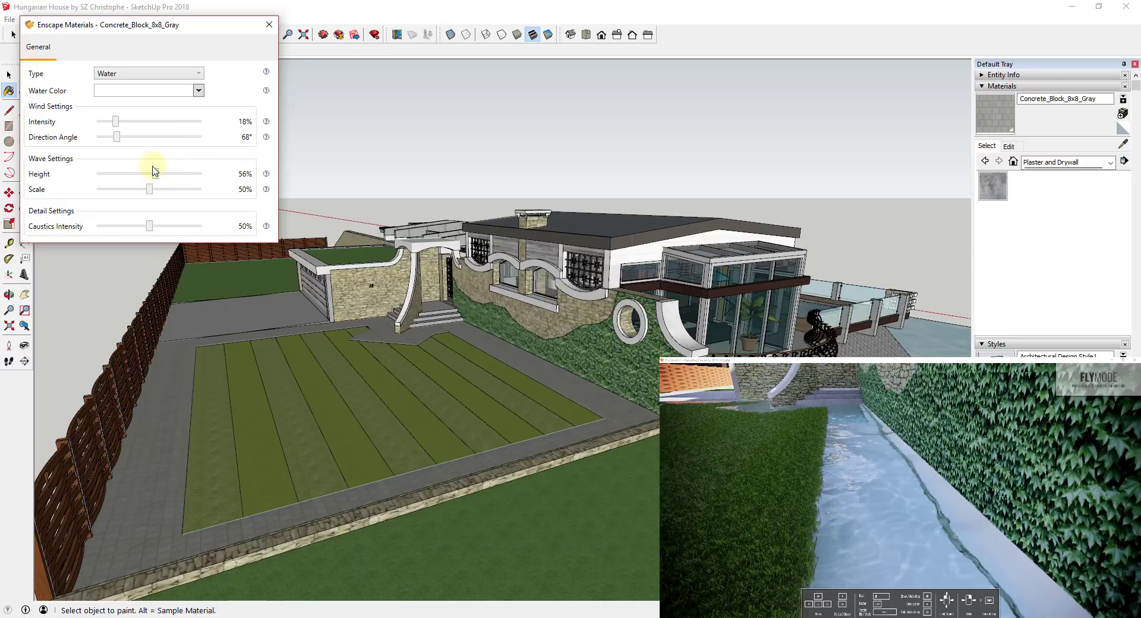
- Set the paving material's type back to Generic
{"action": "left_click", "coordinate": [132, 76]}
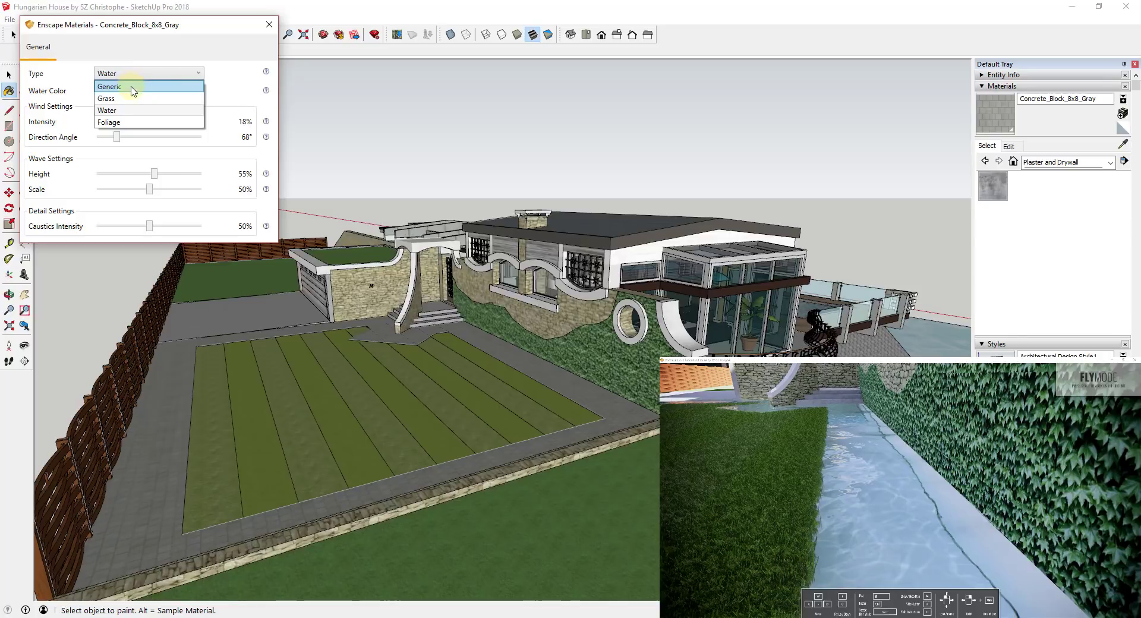
{"action": "left_click", "coordinate": [134, 87]}
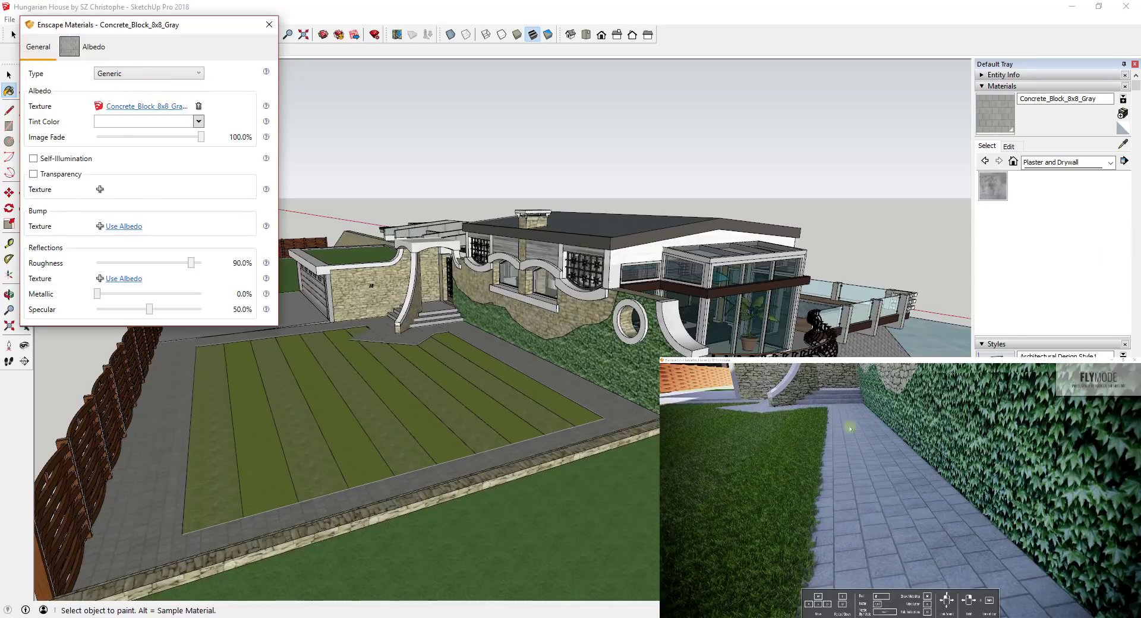
{"action": "left_click", "coordinate": [874, 469]}
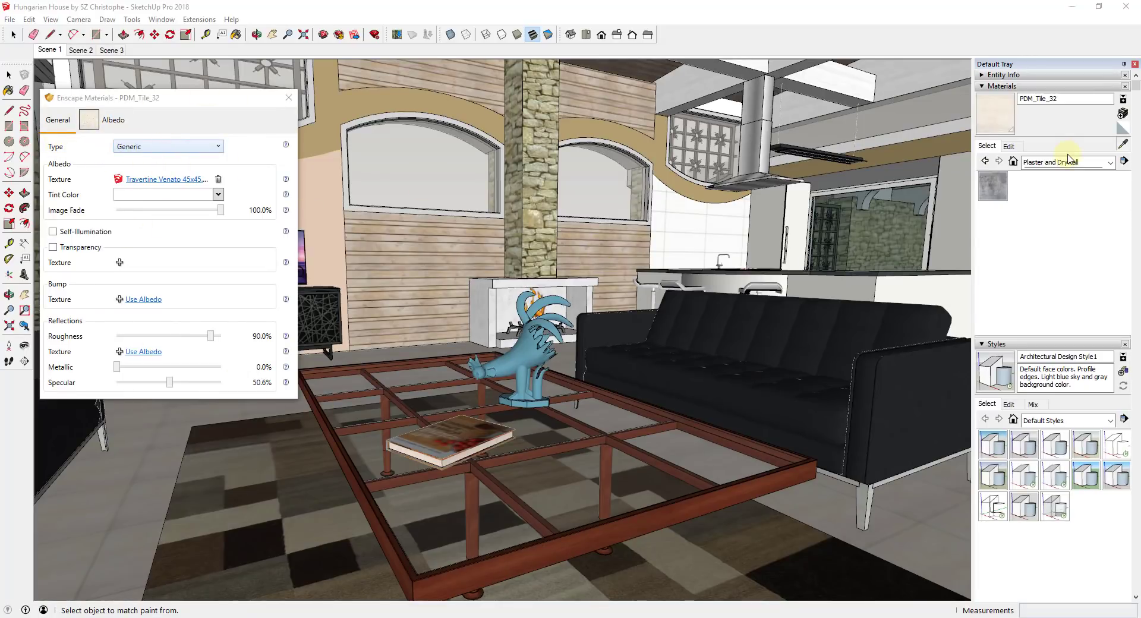
- Sample the living room's floor tile material PDM_Tile_32 and examine the tiles up close in the render
{"action": "left_click", "coordinate": [1125, 145]}
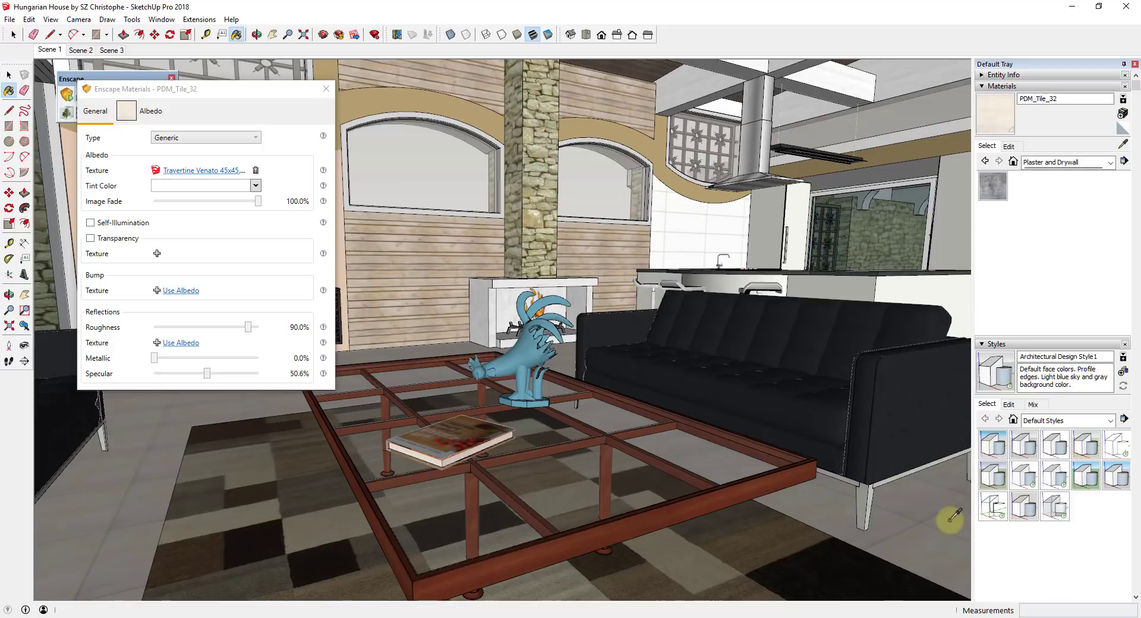
{"action": "key", "text": "alt+Tab"}
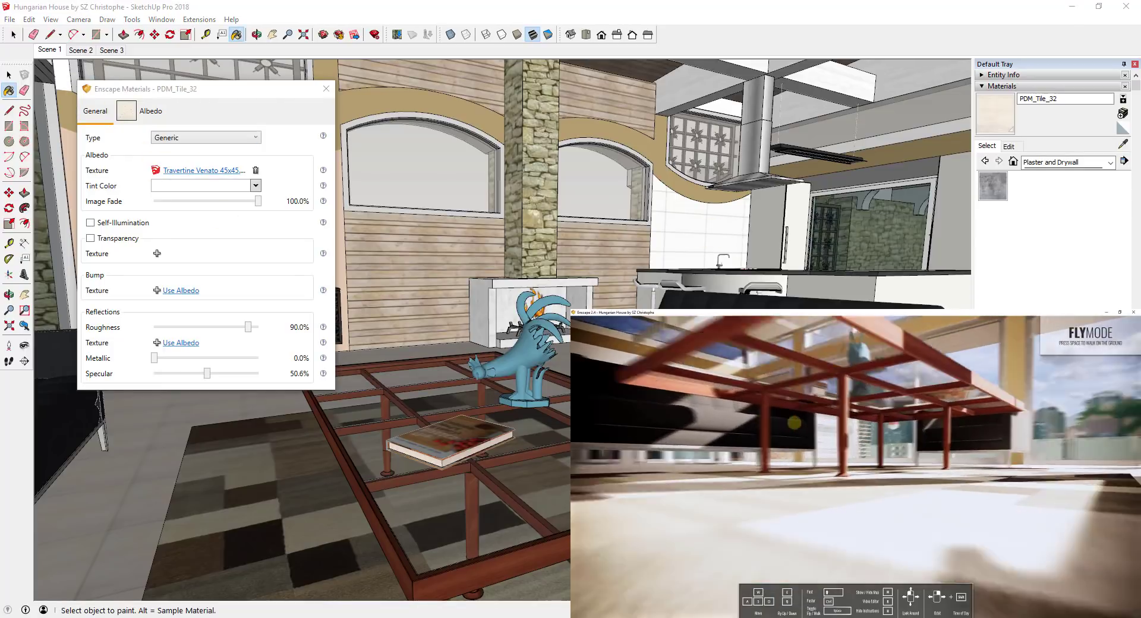
{"action": "key", "text": "w"}
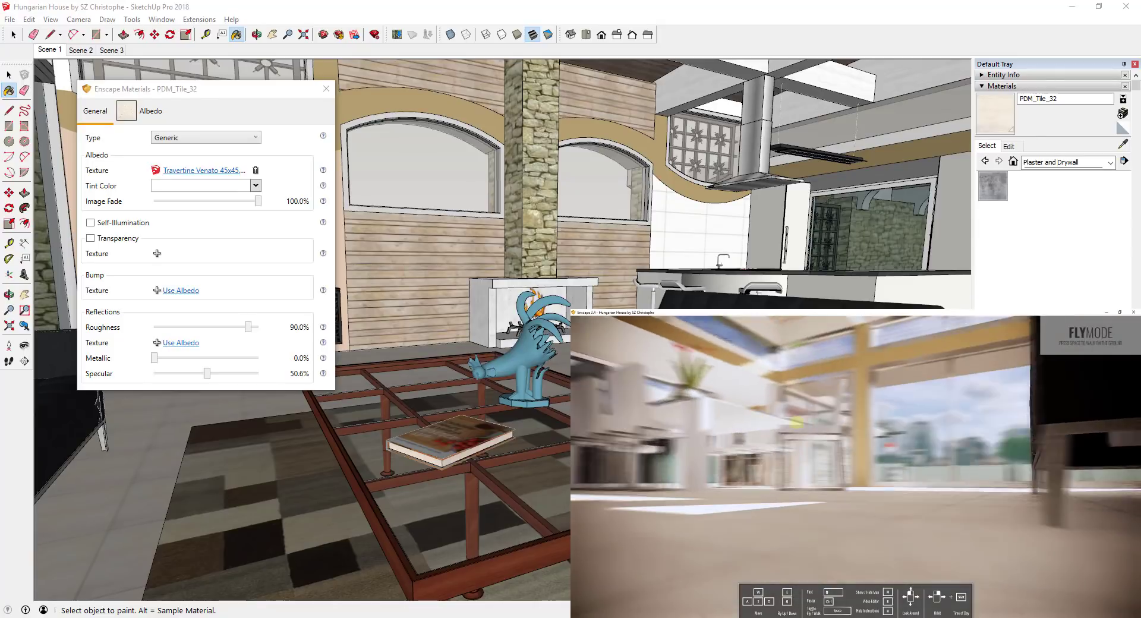
{"action": "key", "text": "w"}
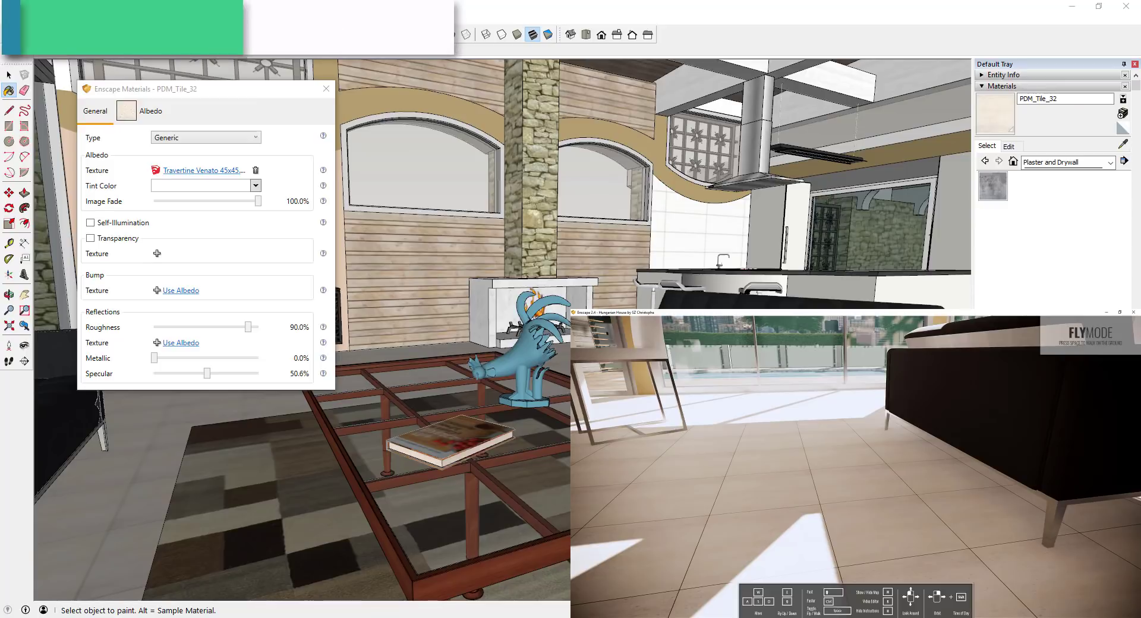
{"action": "mouse_move", "coordinate": [941, 254]}
{"action": "middle_mouse_down", "text": "shift"}
{"action": "mouse_move", "coordinate": [891, 243]}
{"action": "mouse_move", "coordinate": [891, 279]}
{"action": "mouse_move", "coordinate": [934, 318]}
{"action": "middle_mouse_up", "text": "shift"}
{"action": "left_click", "coordinate": [1121, 144]}
{"action": "left_click", "coordinate": [1123, 146]}
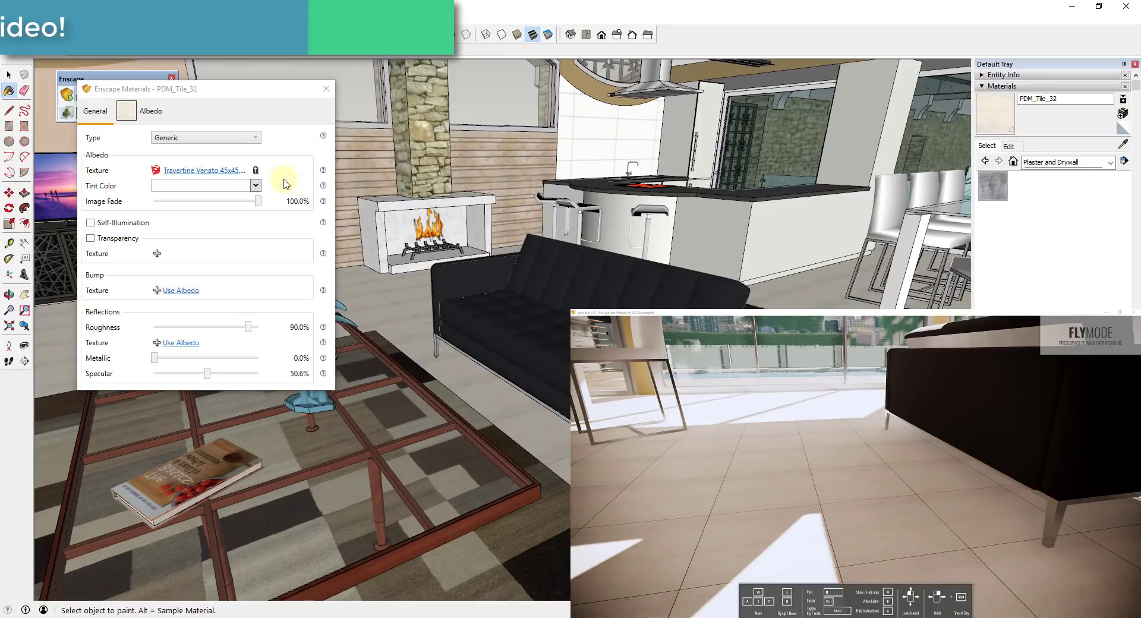
- Test the brightness and Inverted options of the floor tile's albedo texture, ending at 100% brightness with inversion off
{"action": "left_click", "coordinate": [188, 174]}
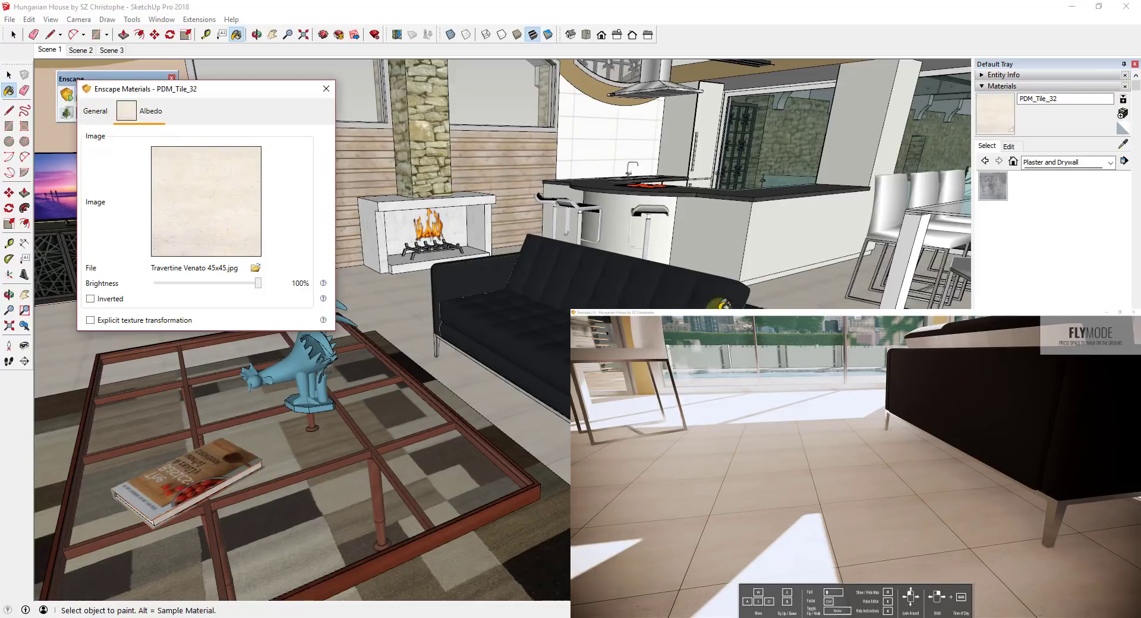
{"action": "left_click_drag", "start_coordinate": [208, 290], "coordinate": [268, 286]}
{"action": "left_click", "coordinate": [91, 299]}
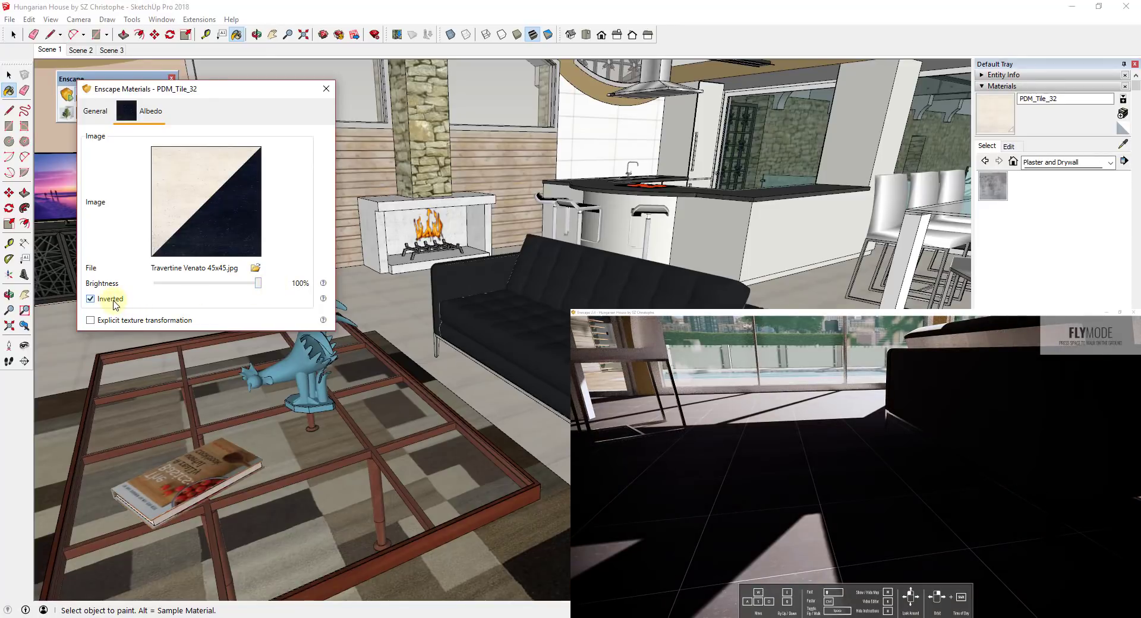
{"action": "left_click", "coordinate": [113, 302]}
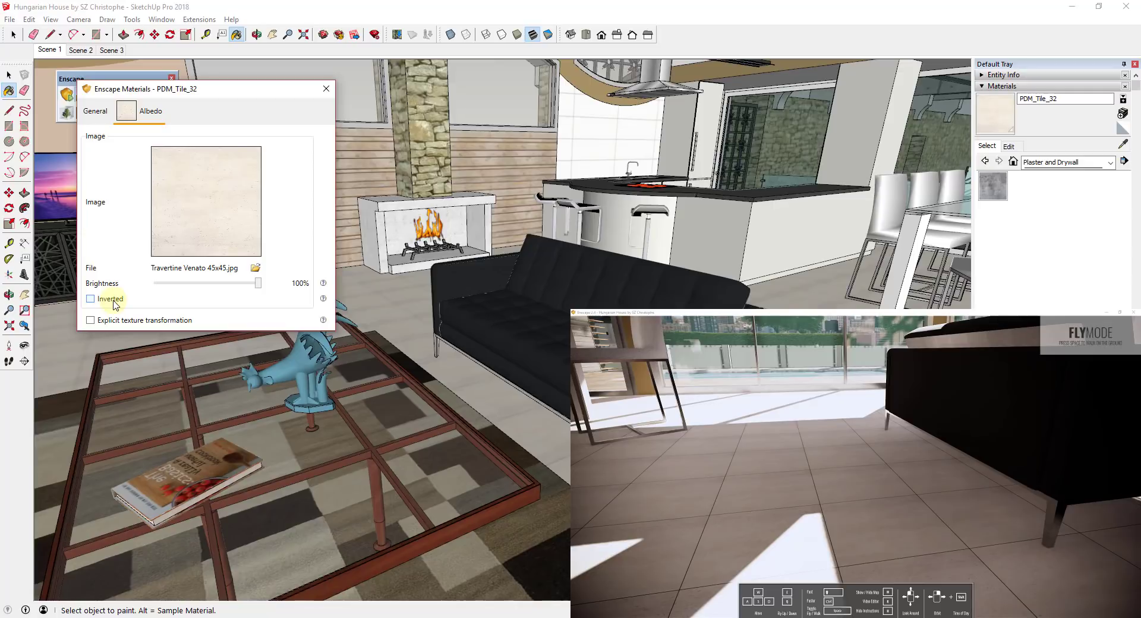
- Enable explicit texture transformation for the floor tile's albedo texture, with a width and height of 1 m
{"action": "left_click", "coordinate": [143, 326]}
{"action": "double_click", "coordinate": [189, 336]}
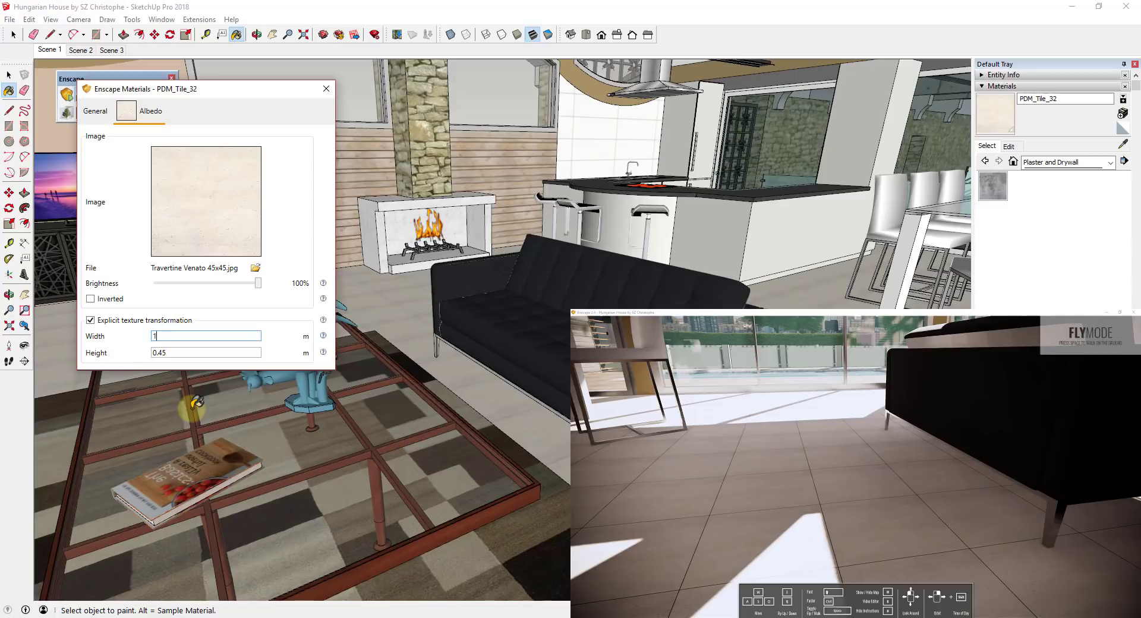
{"action": "double_click", "coordinate": [156, 352]}
{"action": "type", "text": "1"}
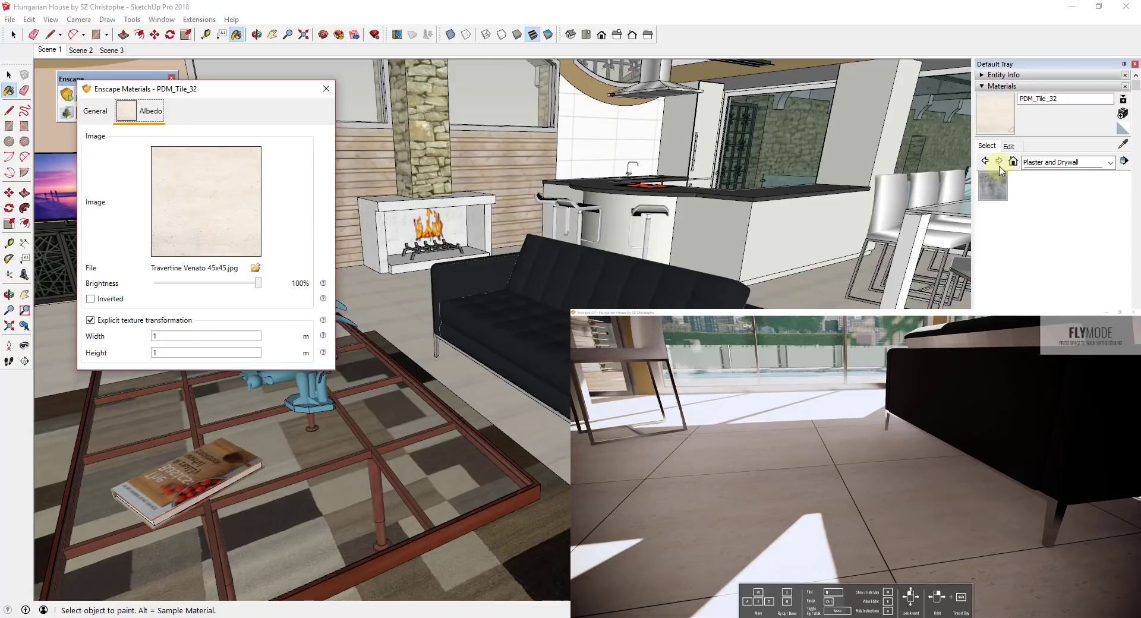
- Set the floor tile texture's explicit width and height to 0.45 m each
{"action": "double_click", "coordinate": [173, 336]}
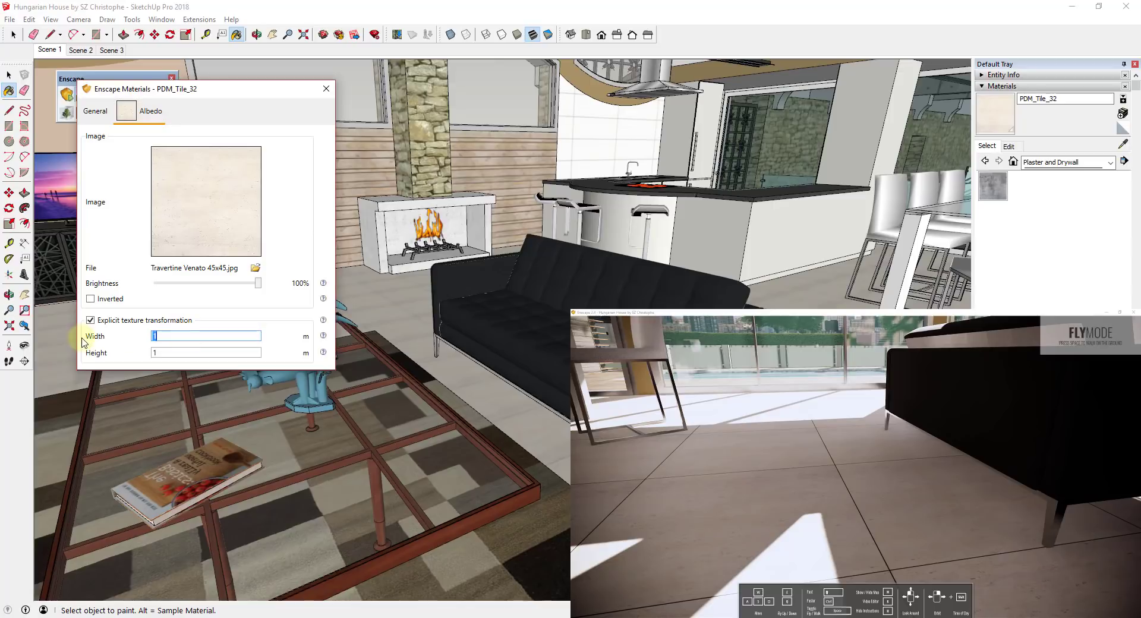
{"action": "type", "text": "0.45"}
{"action": "key", "text": "Tab"}
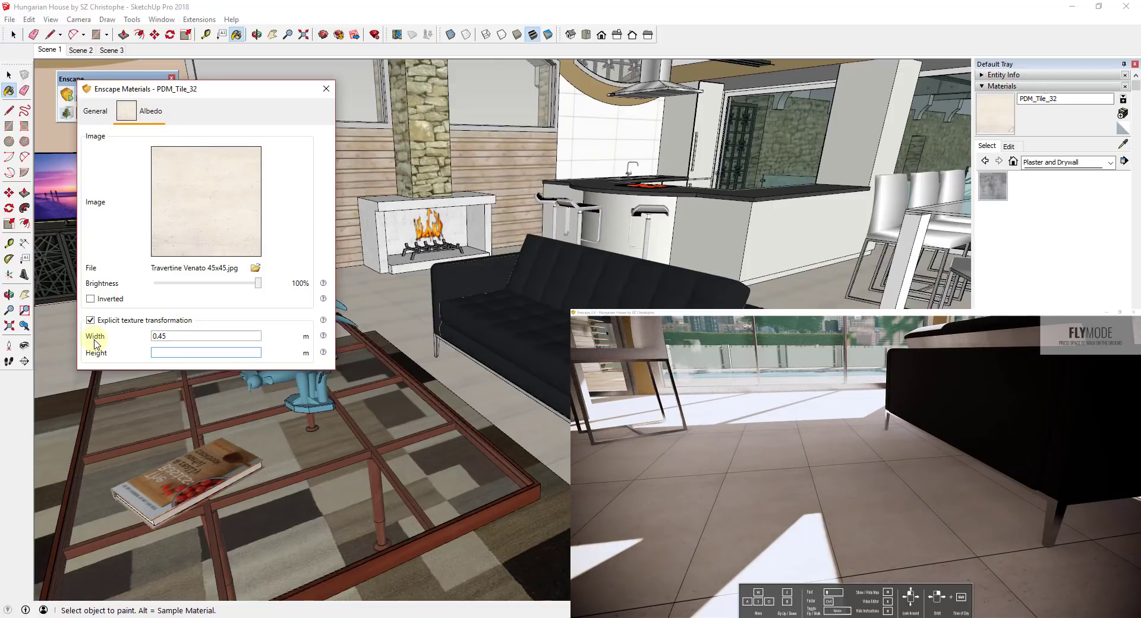
{"action": "key", "text": "Return"}
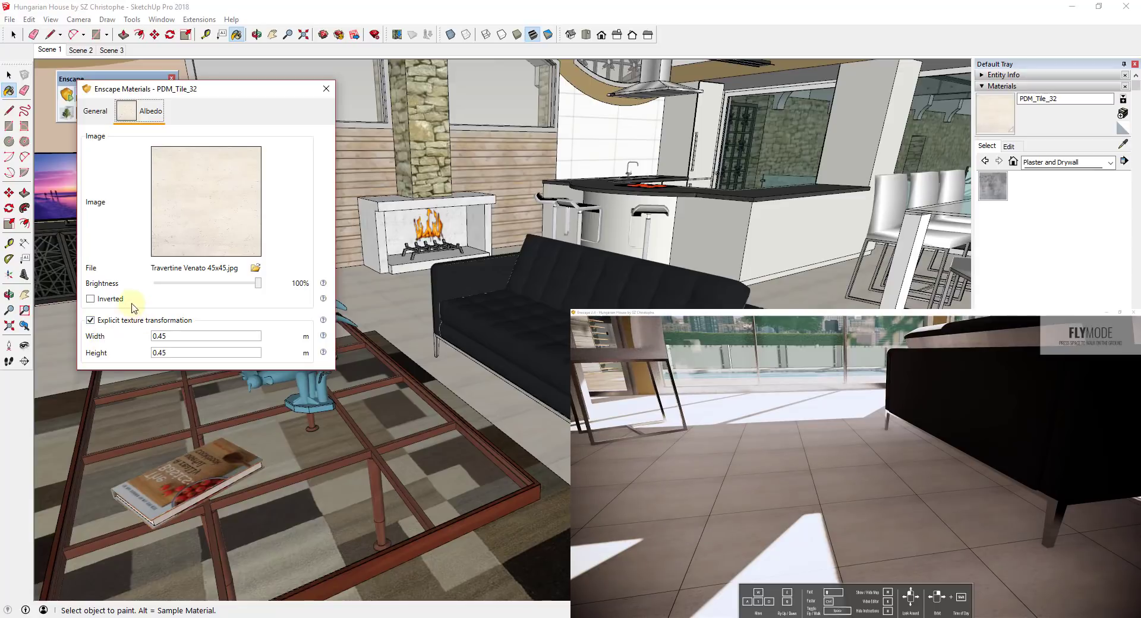
- Try dark gray, orange-red and dark blue tint colors on the floor tile material in turn
{"action": "left_click", "coordinate": [95, 111]}
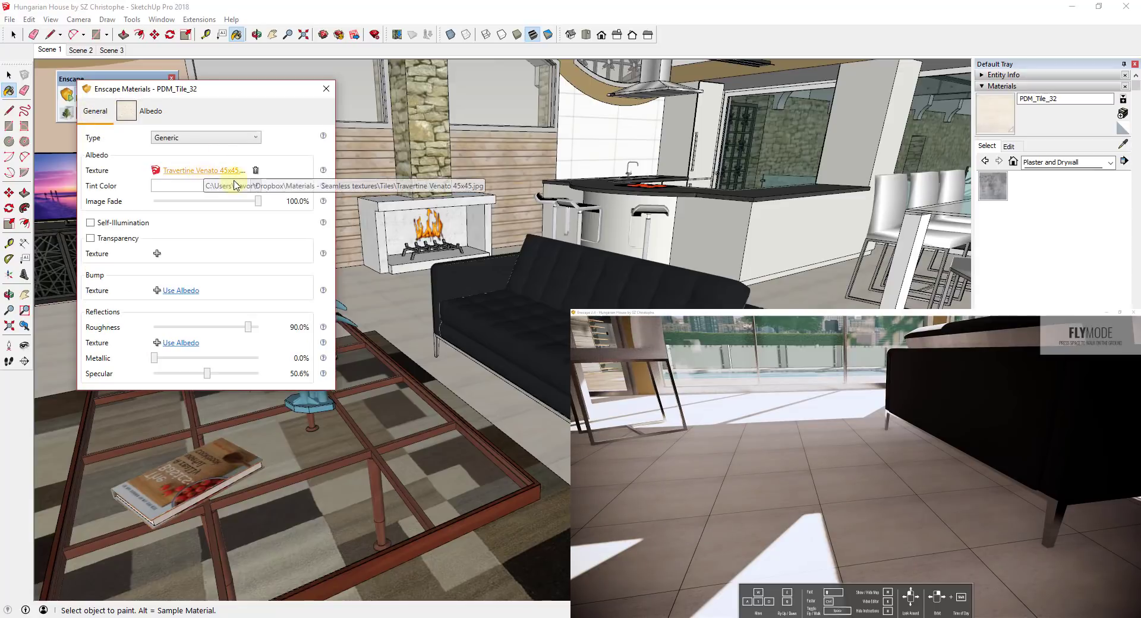
{"action": "left_click", "coordinate": [256, 187]}
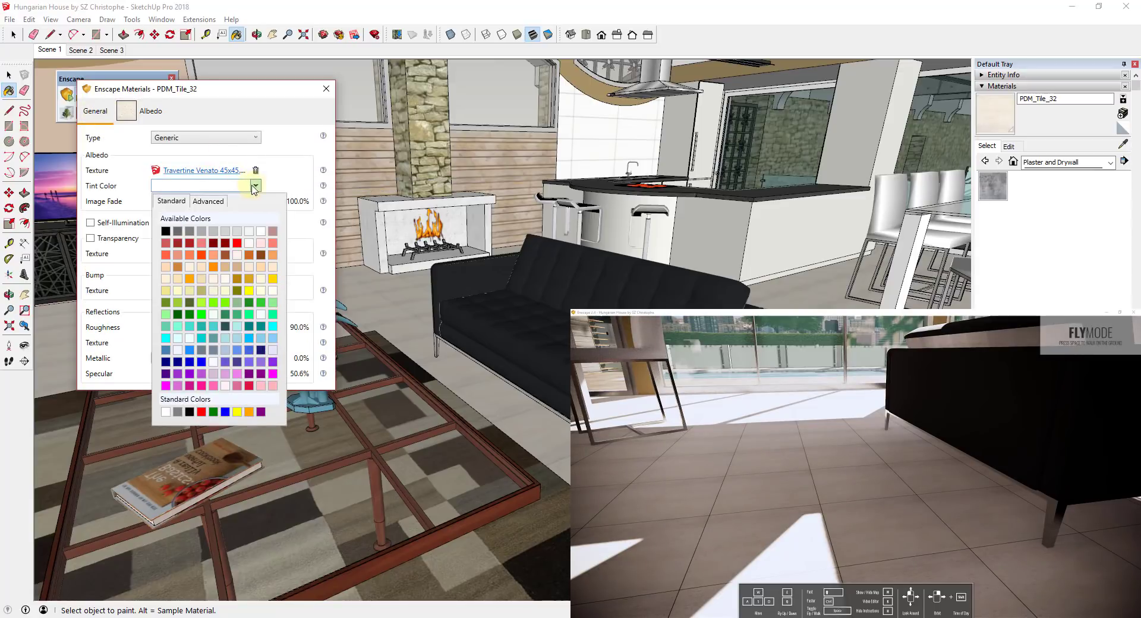
{"action": "left_click", "coordinate": [177, 233]}
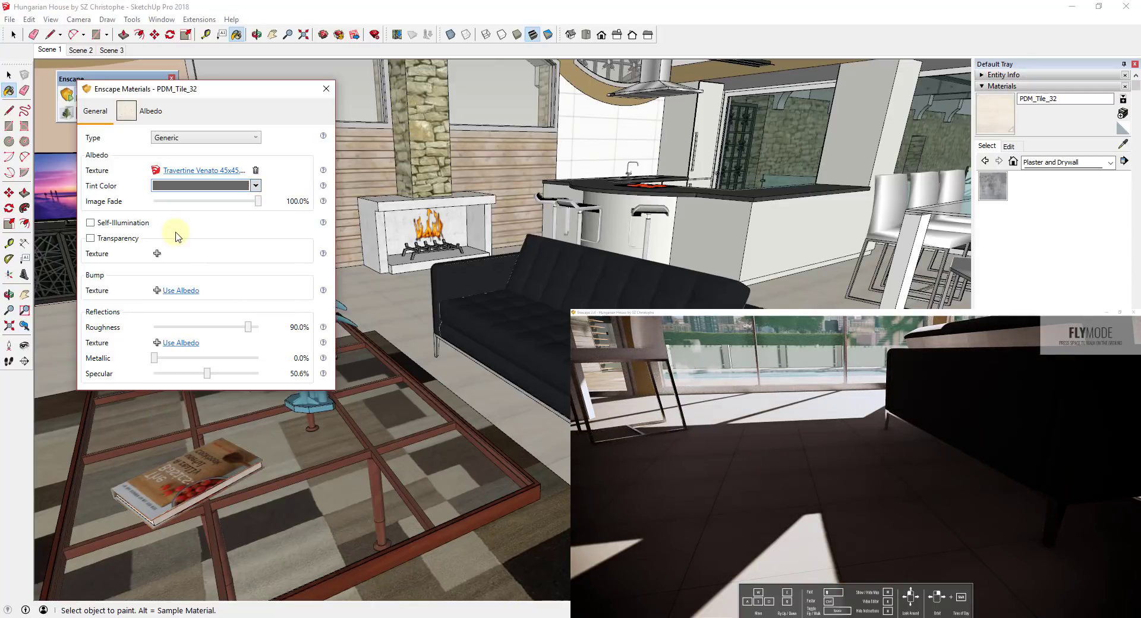
{"action": "left_click", "coordinate": [189, 185]}
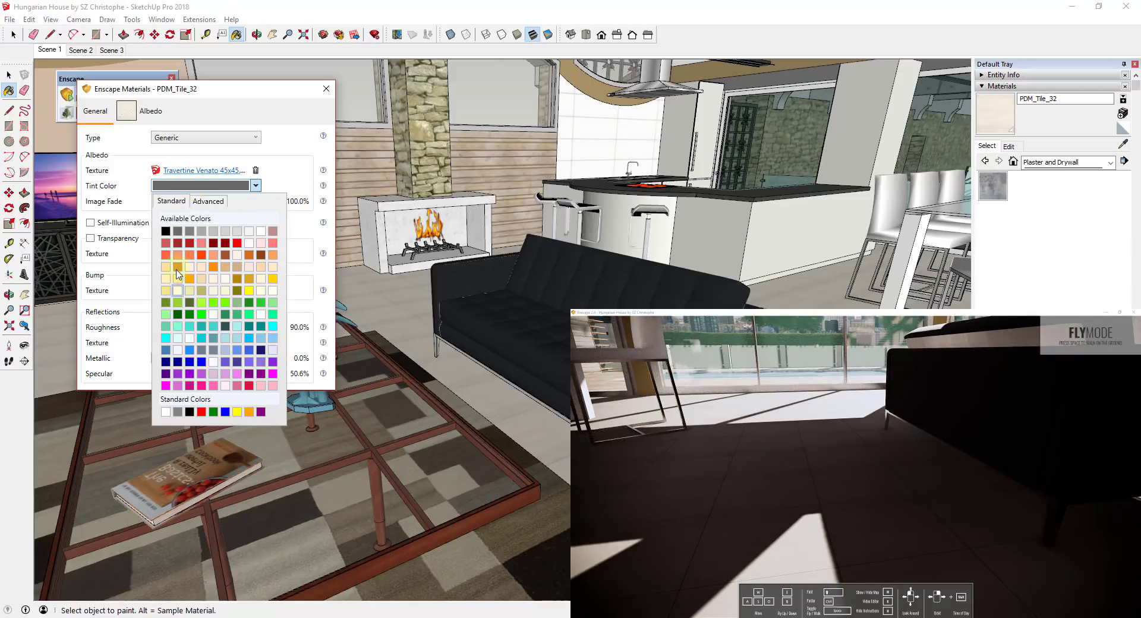
{"action": "left_click", "coordinate": [201, 255]}
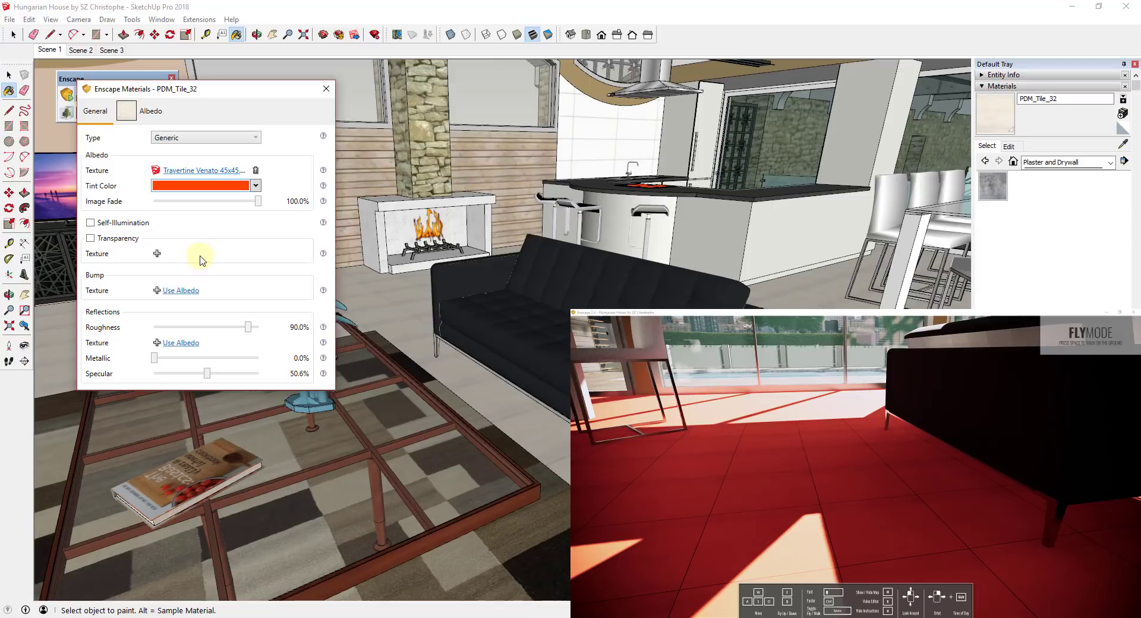
{"action": "left_click", "coordinate": [205, 185]}
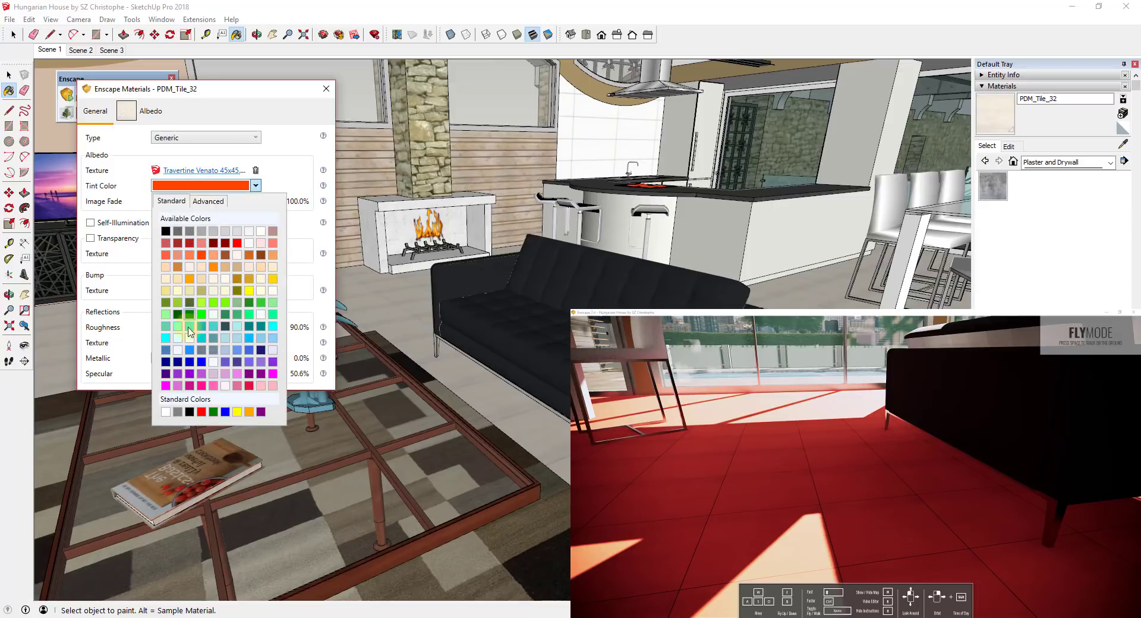
{"action": "left_click", "coordinate": [190, 362]}
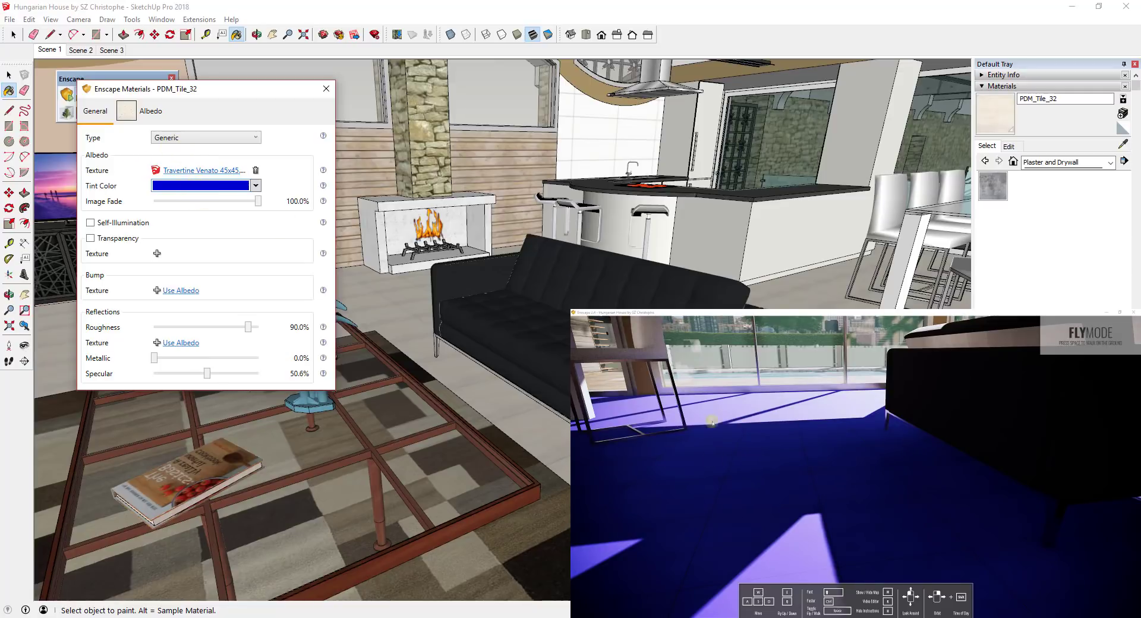
- Set the floor tile's tint color to white, #FFFFFF, using the advanced color picker
{"action": "left_click", "coordinate": [255, 185]}
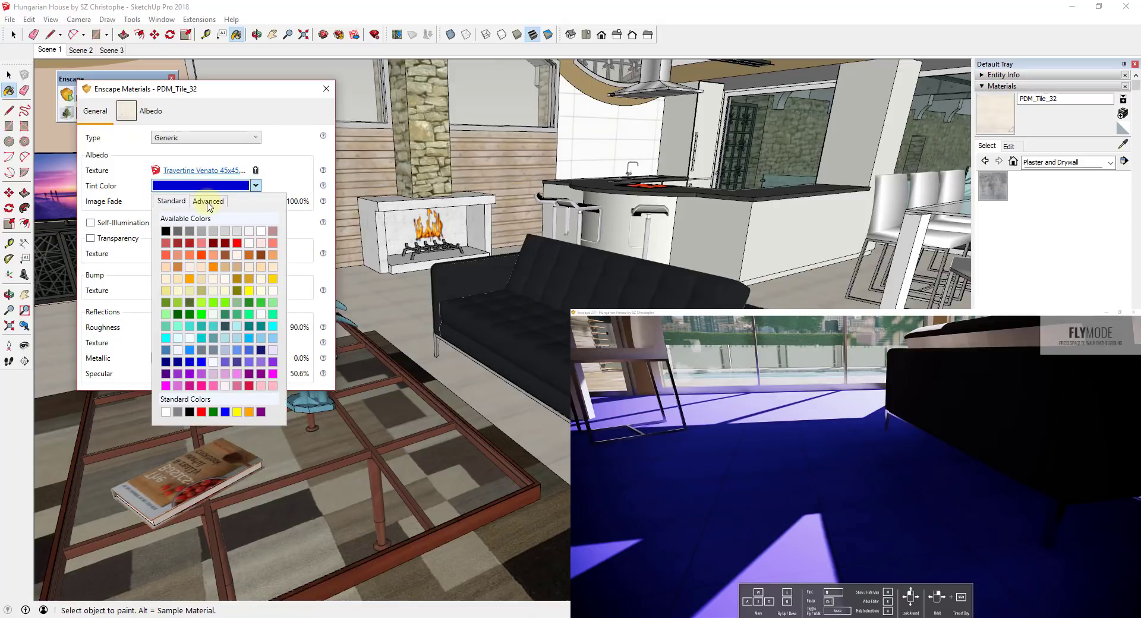
{"action": "left_click", "coordinate": [208, 202]}
{"action": "mouse_move", "coordinate": [191, 230]}
{"action": "left_mouse_down"}
{"action": "mouse_move", "coordinate": [179, 251]}
{"action": "mouse_move", "coordinate": [202, 256]}
{"action": "mouse_move", "coordinate": [191, 248]}
{"action": "mouse_move", "coordinate": [266, 224]}
{"action": "mouse_move", "coordinate": [196, 236]}
{"action": "mouse_move", "coordinate": [184, 233]}
{"action": "mouse_move", "coordinate": [226, 220]}
{"action": "mouse_move", "coordinate": [126, 213]}
{"action": "left_mouse_up"}
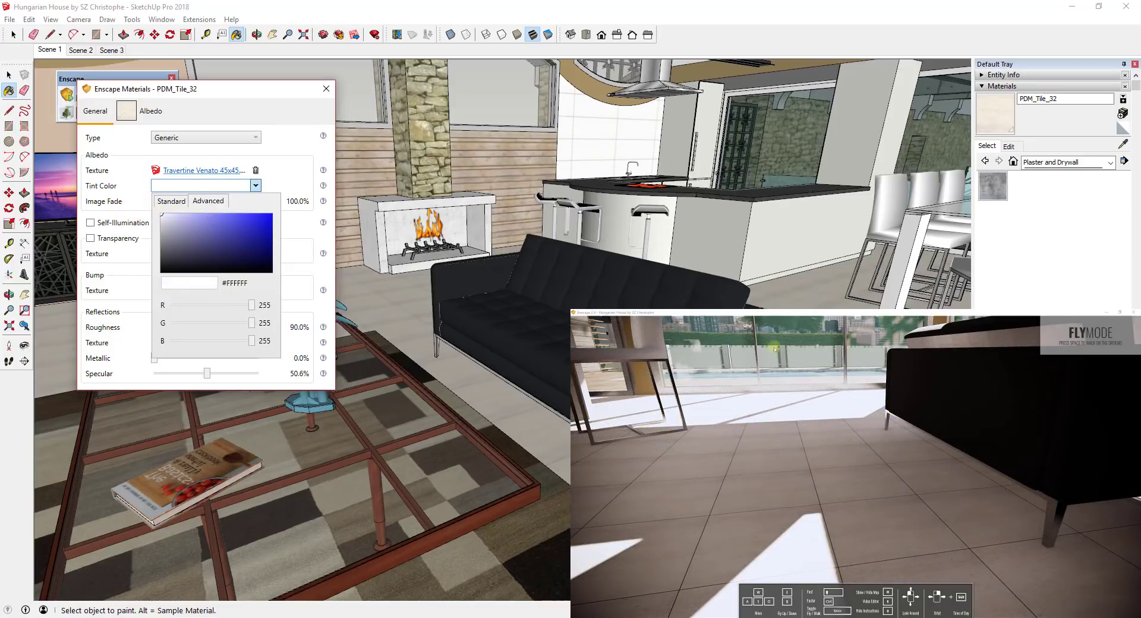
{"action": "left_click", "coordinate": [255, 186]}
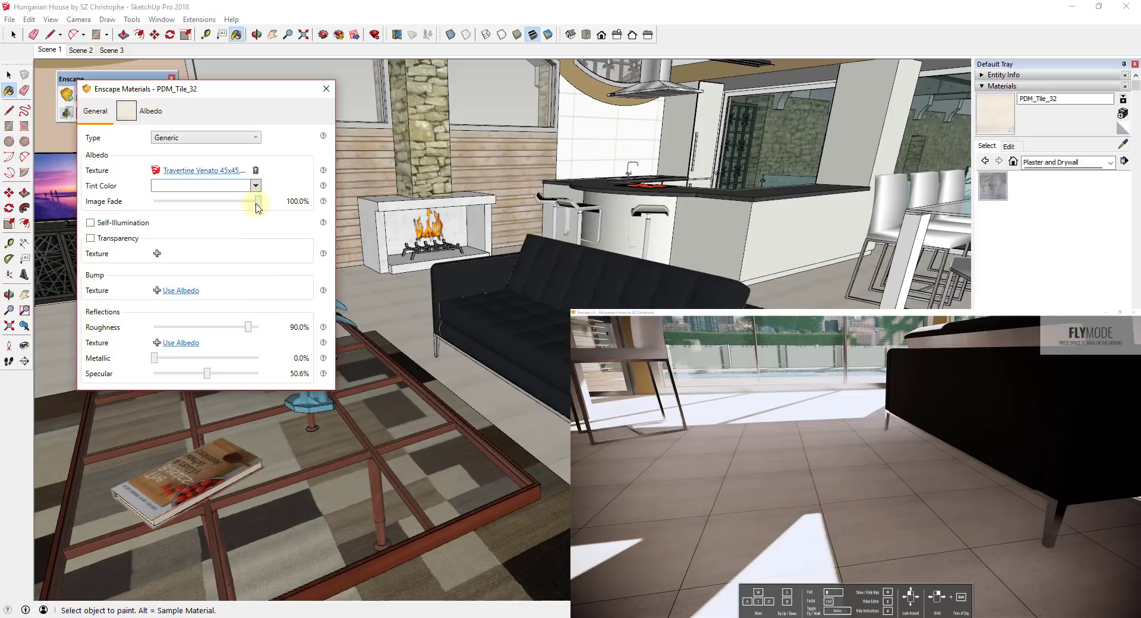
- Try a 0% image fade on the floor tile seen up close in the render, then return it to 100%
{"action": "left_click_drag", "start_coordinate": [841, 469], "coordinate": [824, 460]}
{"action": "key", "text": "w"}
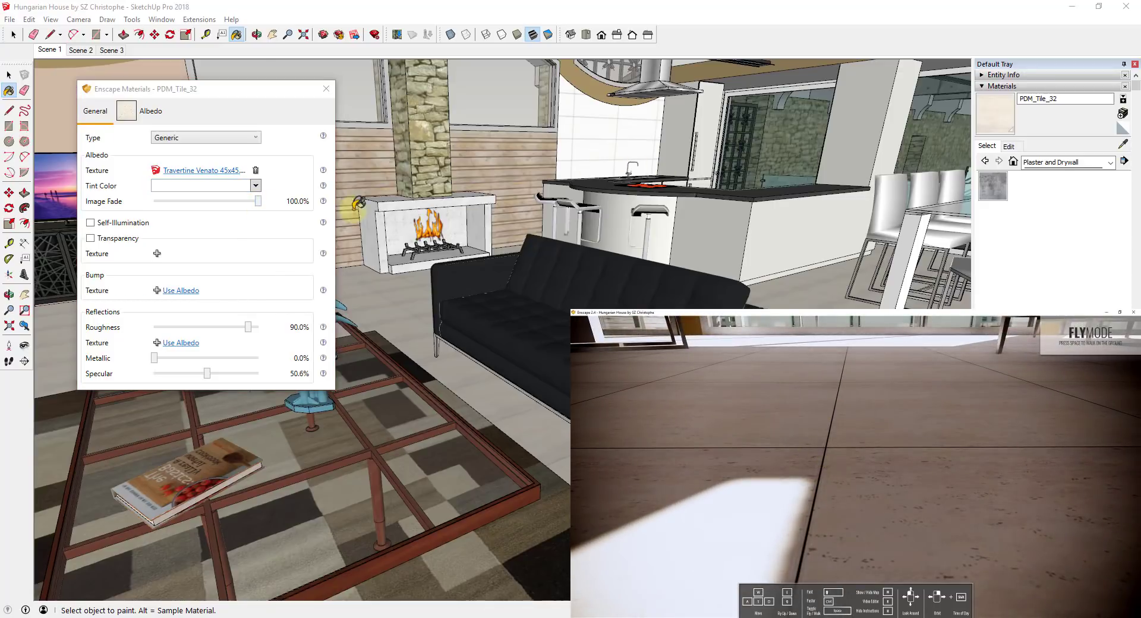
{"action": "left_click_drag", "start_coordinate": [259, 202], "coordinate": [90, 205]}
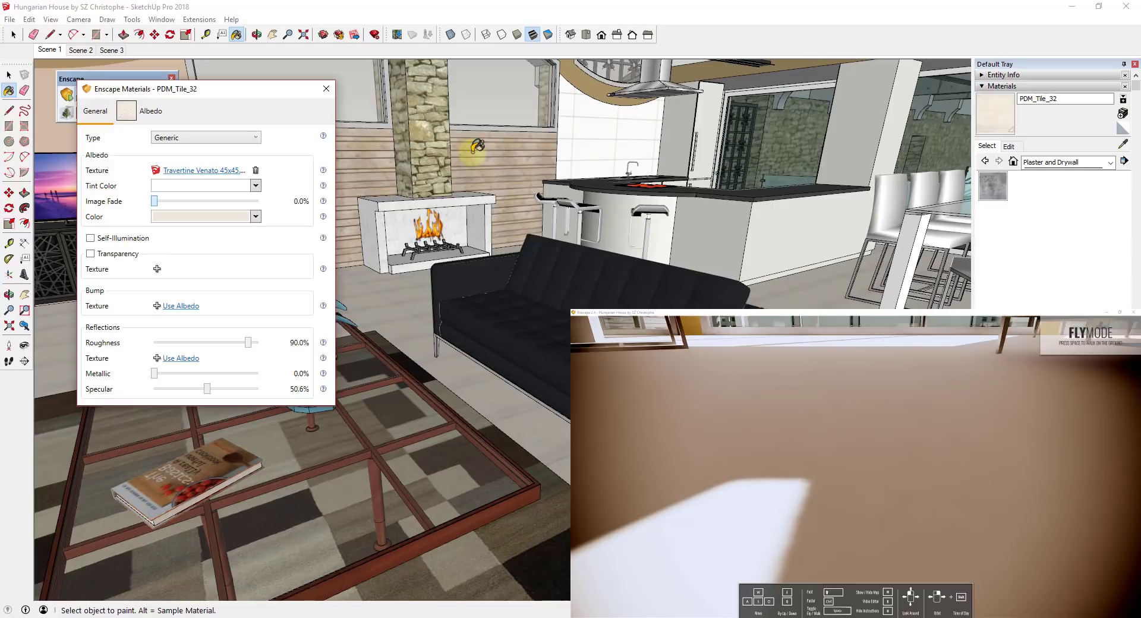
{"action": "mouse_move", "coordinate": [156, 205]}
{"action": "left_mouse_down"}
{"action": "mouse_move", "coordinate": [209, 200]}
{"action": "mouse_move", "coordinate": [152, 202]}
{"action": "left_mouse_up"}
{"action": "left_click_drag", "start_coordinate": [300, 221], "coordinate": [295, 222]}
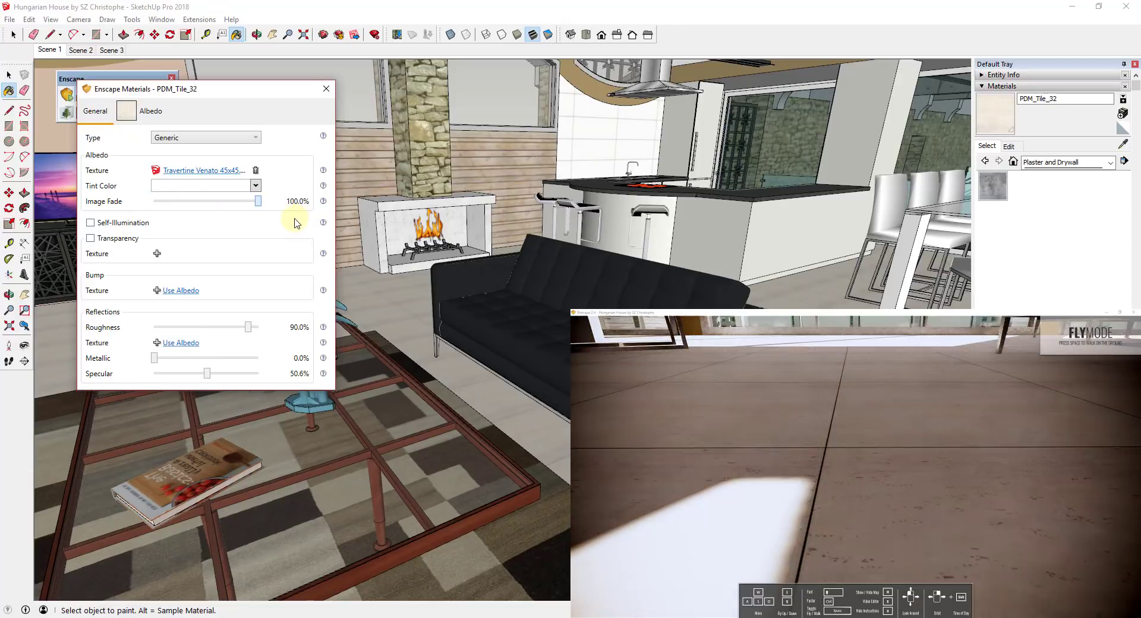
- Sample the material of the blue bird figurine on the living room's glass coffee table
{"action": "left_click", "coordinate": [850, 454]}
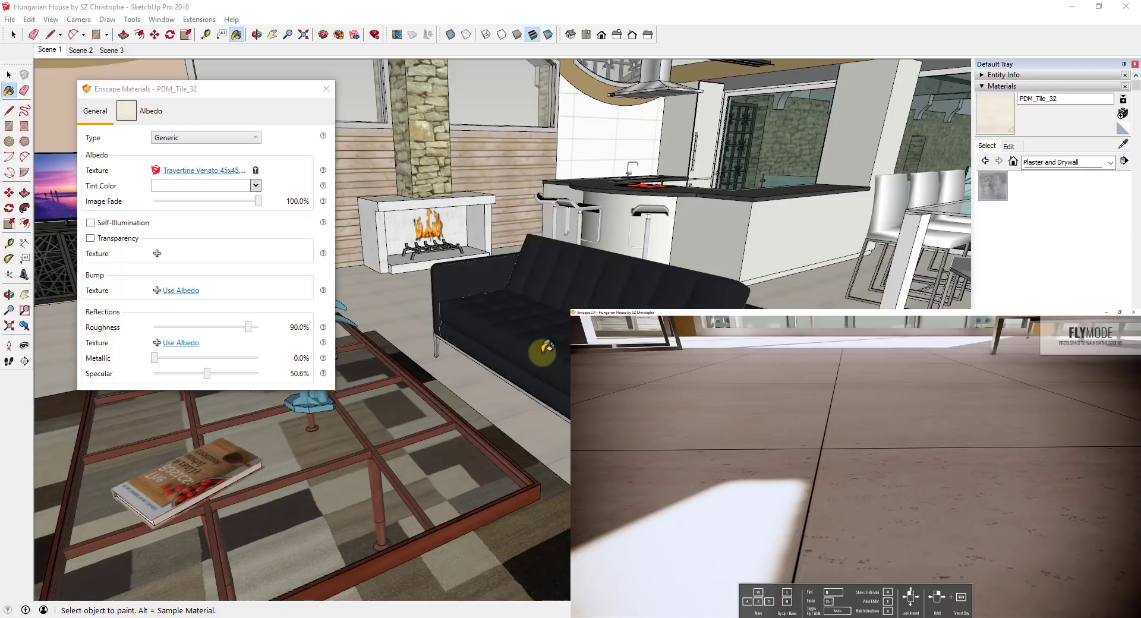
{"action": "middle_click_drag", "start_coordinate": [510, 357], "coordinate": [573, 380]}
{"action": "left_click_drag", "start_coordinate": [852, 438], "coordinate": [855, 461]}
{"action": "key", "text": "w"}
{"action": "key", "text": "q"}
{"action": "key", "text": "e"}
{"action": "key", "text": "e"}
{"action": "key", "text": "s"}
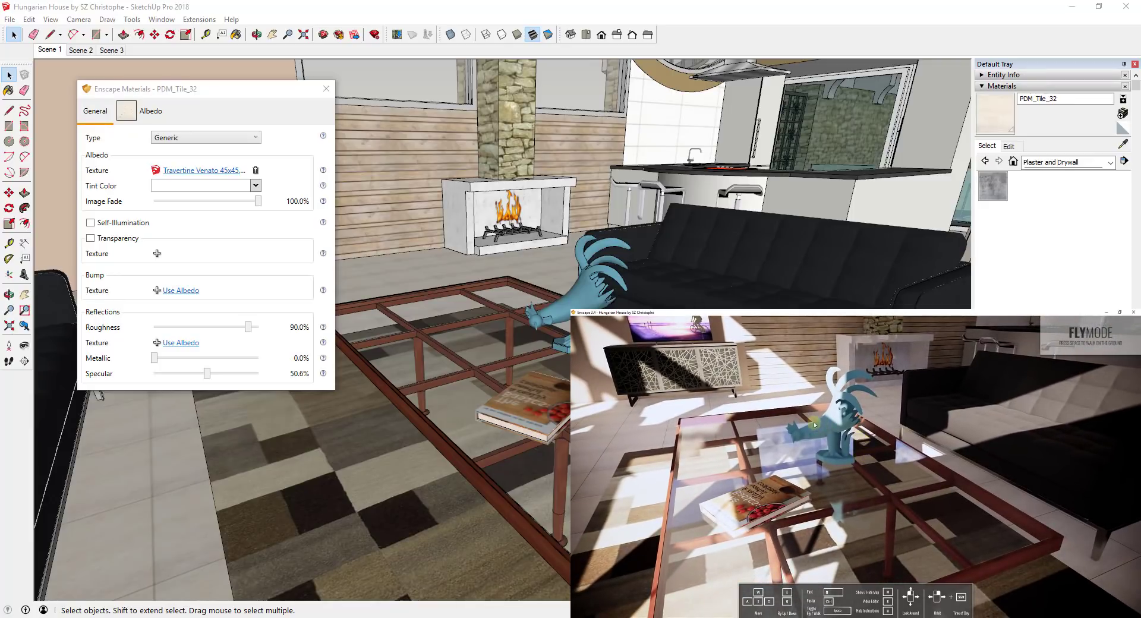
{"action": "left_click", "coordinate": [1125, 149]}
{"action": "left_click", "coordinate": [589, 284]}
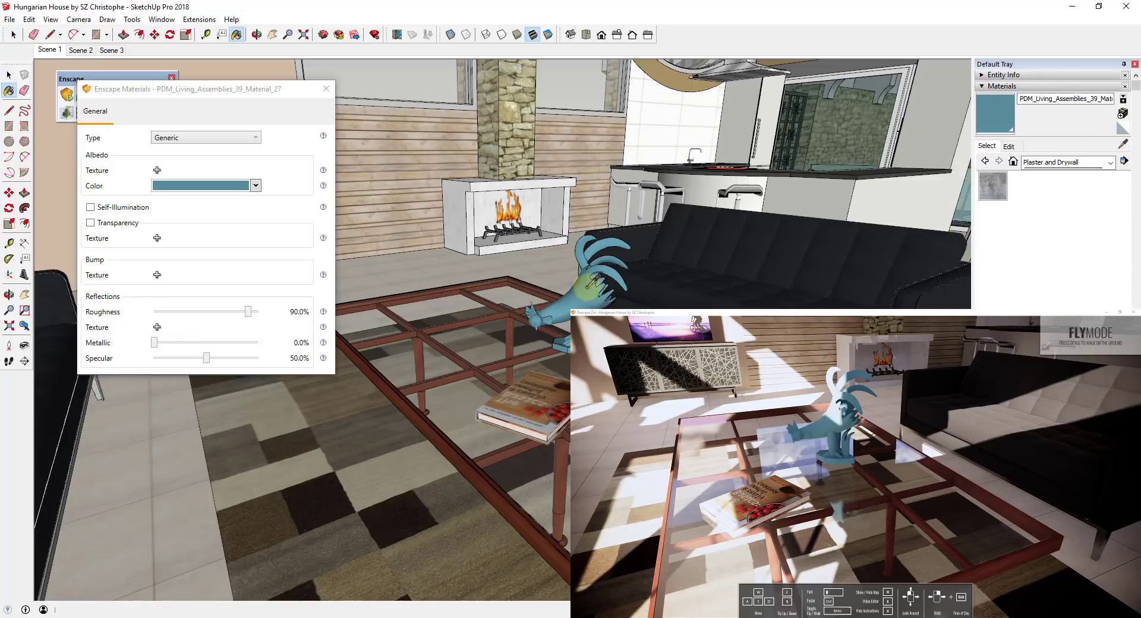
- Enable self-illumination on the figurine's material and change the render's time of day to night to view the glow
{"action": "left_click", "coordinate": [119, 208]}
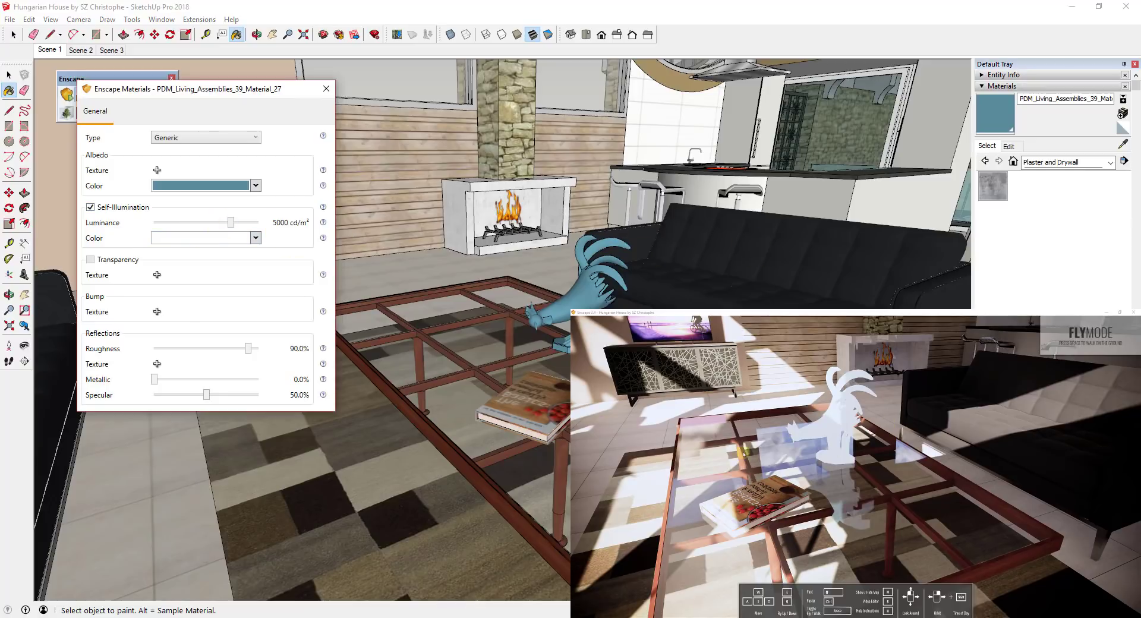
{"action": "right_click_drag", "start_coordinate": [791, 440], "coordinate": [683, 401], "text": "shift"}
{"action": "mouse_move", "coordinate": [804, 448]}
{"action": "left_mouse_down"}
{"action": "mouse_move", "coordinate": [828, 454]}
{"action": "mouse_move", "coordinate": [814, 446]}
{"action": "left_mouse_up"}
{"action": "key", "text": "s"}
{"action": "right_click_drag", "start_coordinate": [834, 455], "coordinate": [845, 454], "text": "shift"}
{"action": "left_click_drag", "start_coordinate": [845, 453], "coordinate": [851, 452]}
{"action": "right_click_drag", "start_coordinate": [851, 453], "coordinate": [869, 448]}
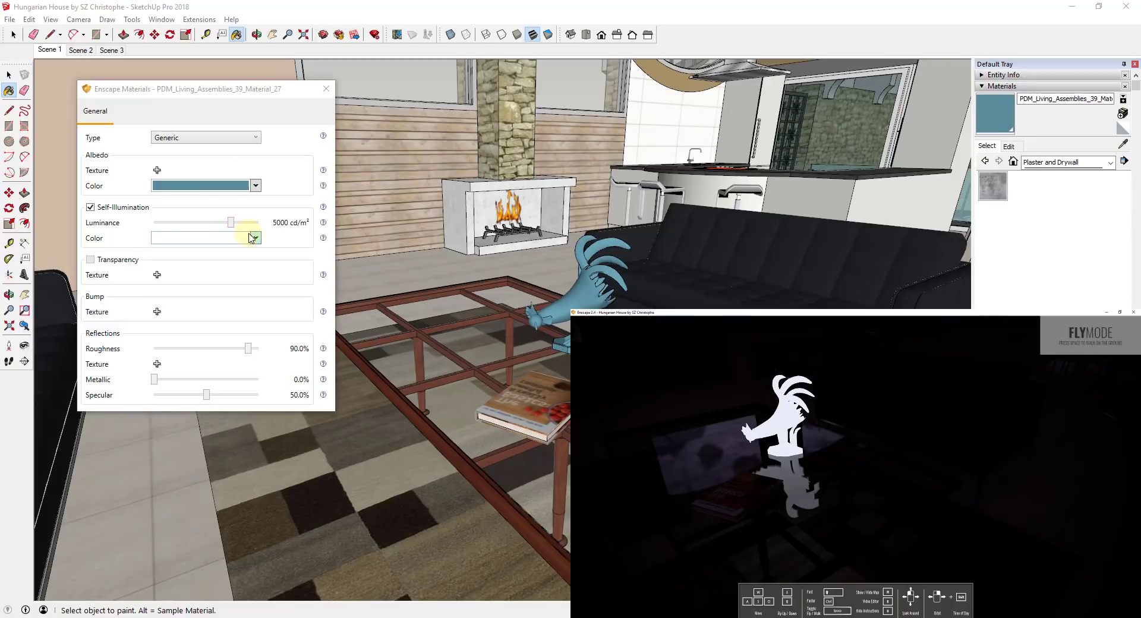
- Raise the figurine's self-illumination luminance to 7924 cd/m² and set its glow color to red
{"action": "mouse_move", "coordinate": [233, 227]}
{"action": "left_mouse_down"}
{"action": "mouse_move", "coordinate": [267, 220]}
{"action": "mouse_move", "coordinate": [223, 224]}
{"action": "mouse_move", "coordinate": [235, 228]}
{"action": "left_mouse_up"}
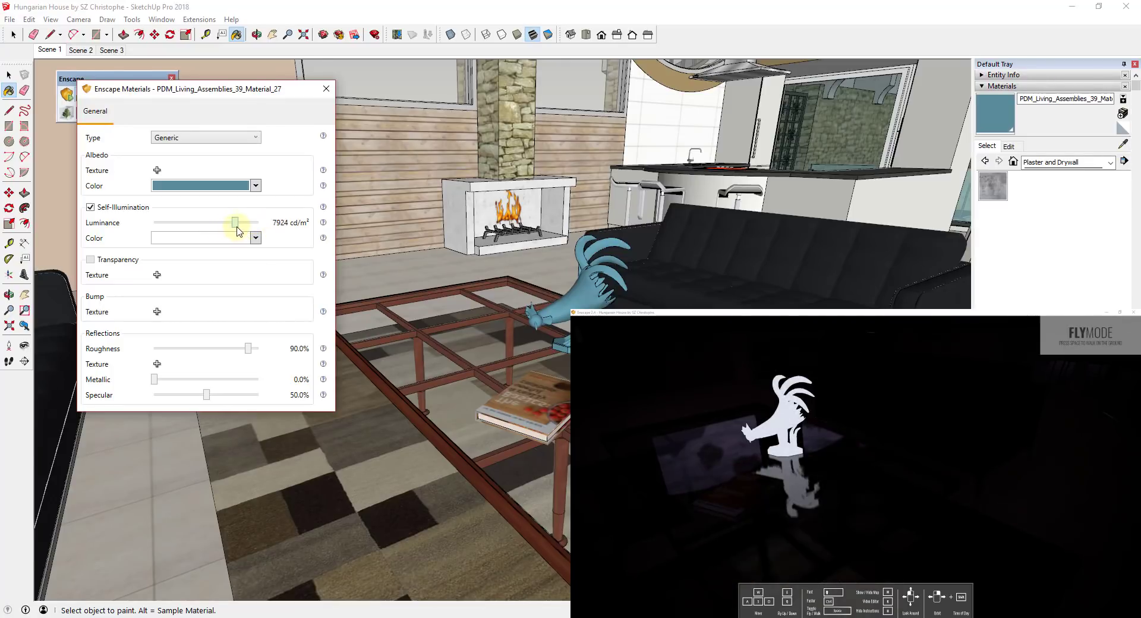
{"action": "left_click", "coordinate": [223, 238]}
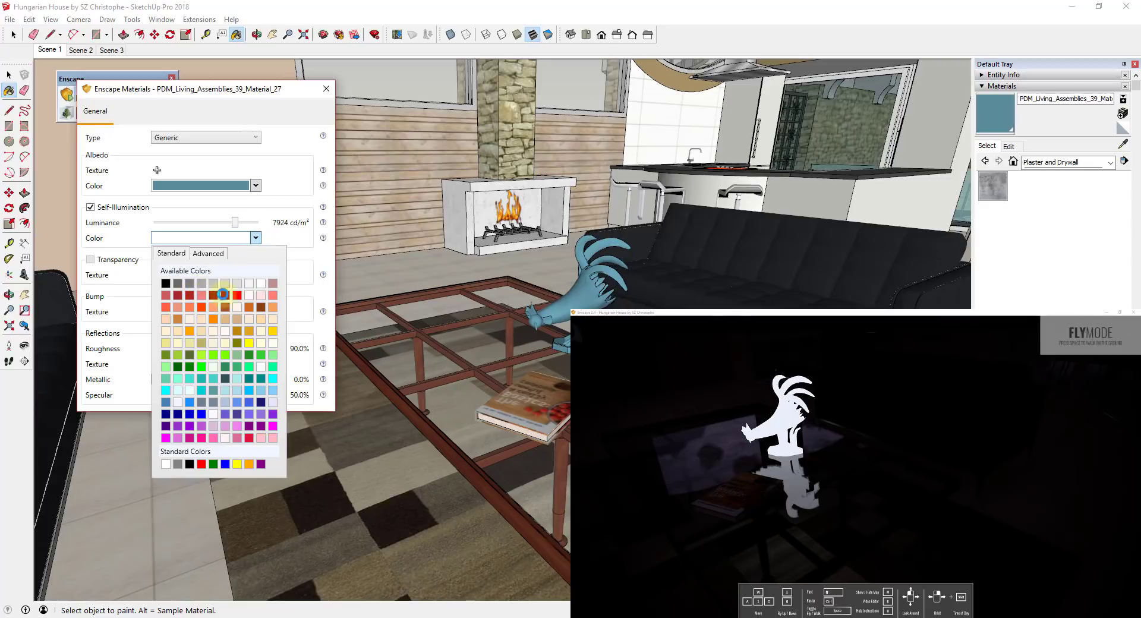
{"action": "left_click", "coordinate": [235, 296]}
{"action": "left_click_drag", "start_coordinate": [813, 437], "coordinate": [813, 438]}
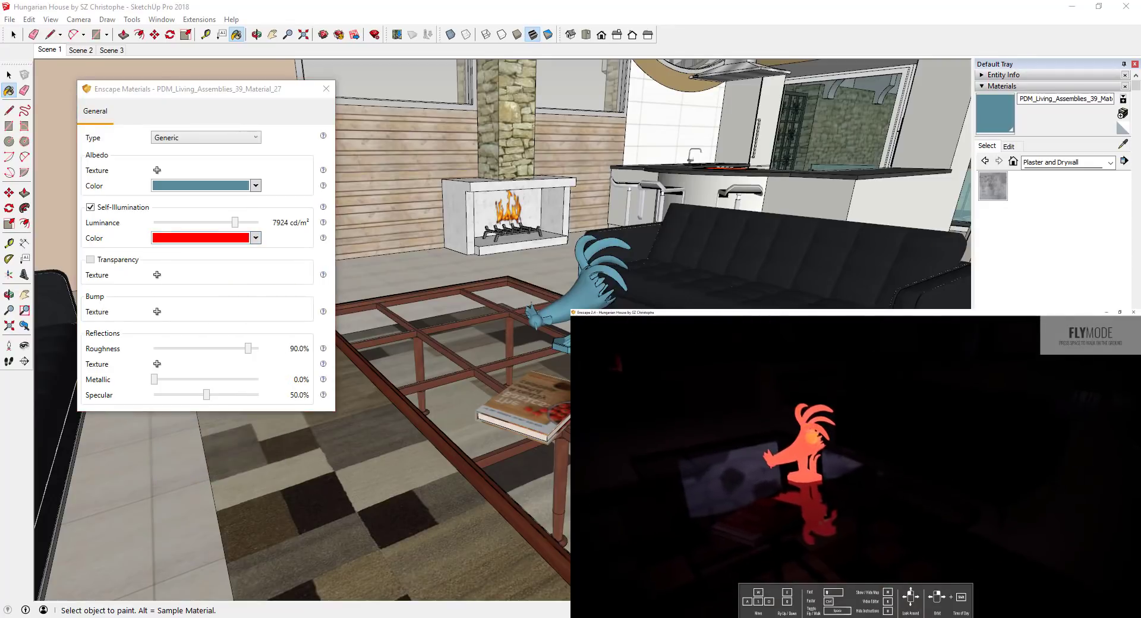
- Turn off the figurine's self-illumination and return the render's time of day to daylight
{"action": "left_click", "coordinate": [110, 212]}
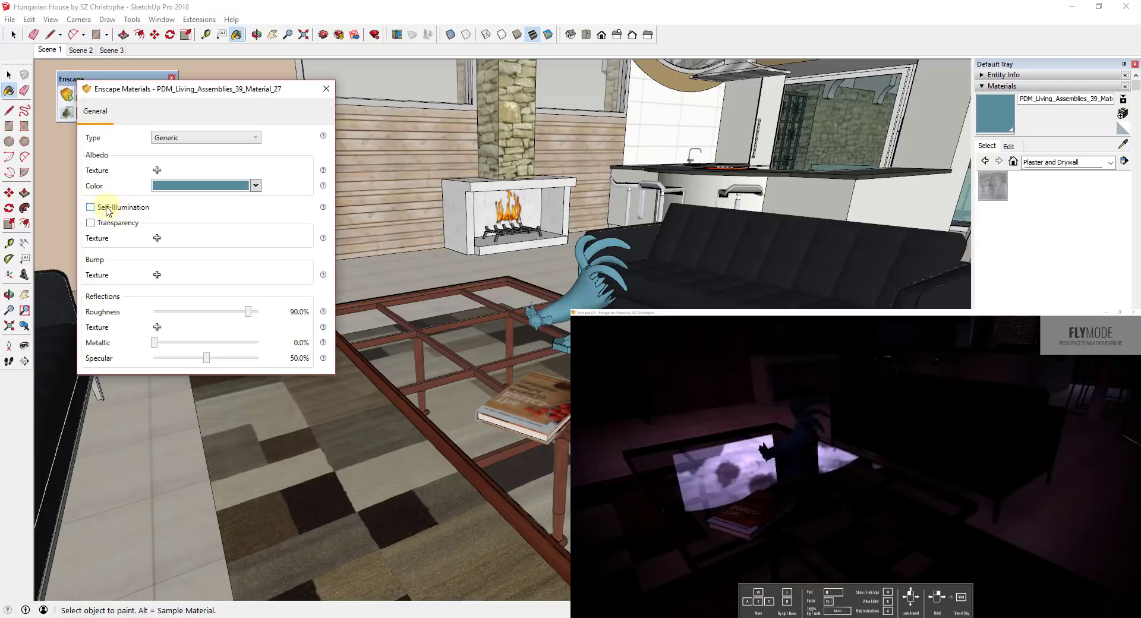
{"action": "left_click", "coordinate": [906, 443]}
{"action": "right_click_drag", "start_coordinate": [904, 442], "coordinate": [905, 442], "text": "shift"}
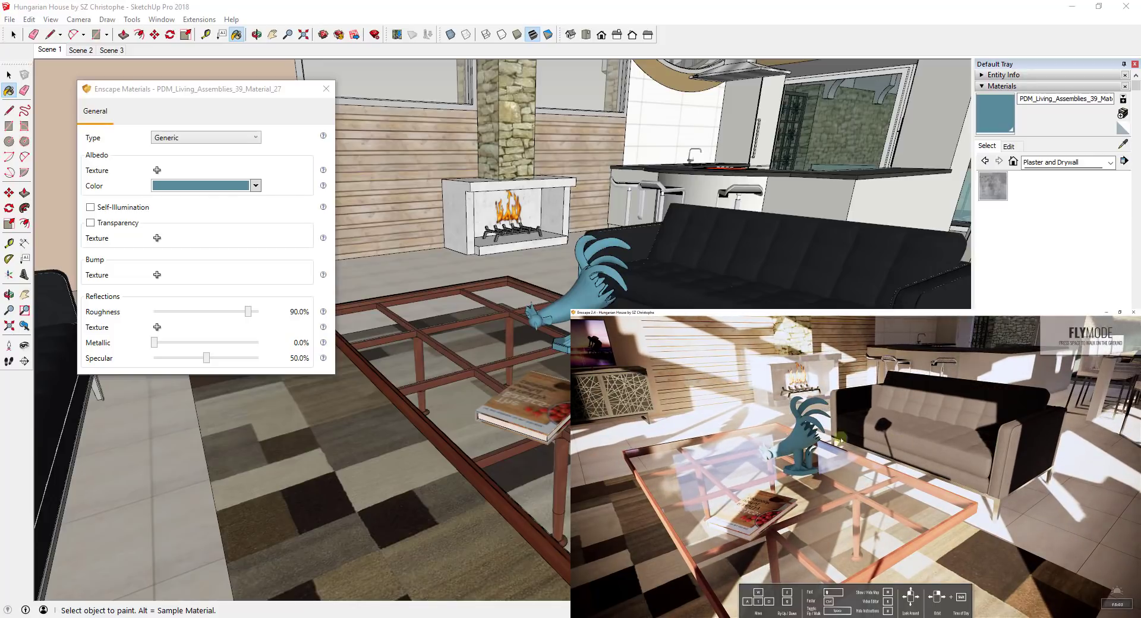
- Try the Transparency option on the figurine's material and turn it off again
{"action": "left_click", "coordinate": [115, 224]}
{"action": "left_click", "coordinate": [117, 224]}
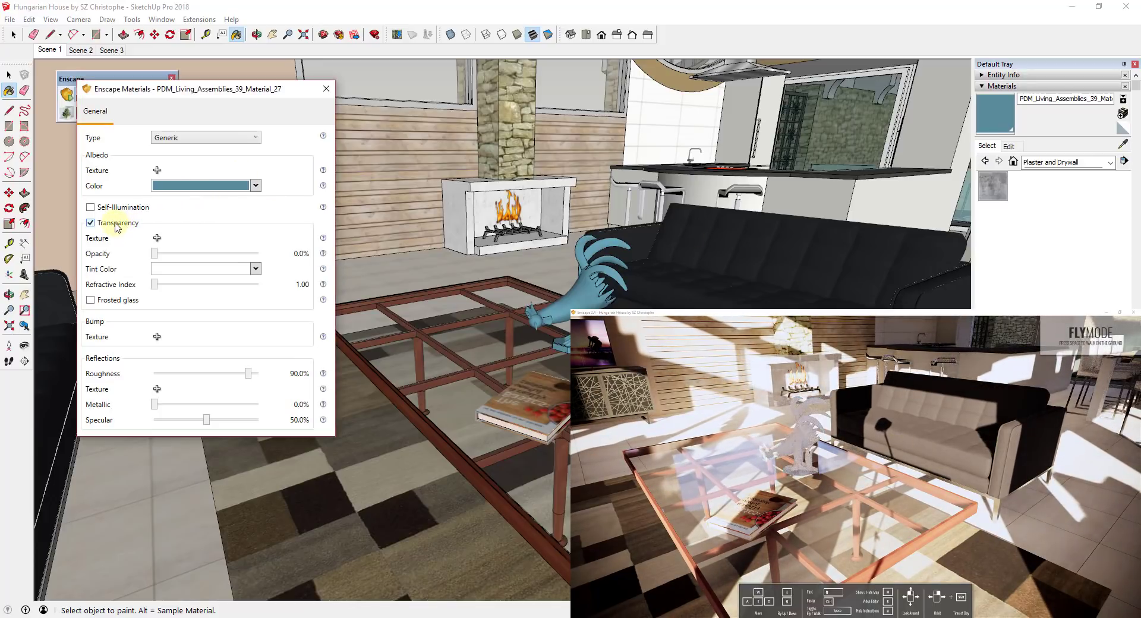
{"action": "left_click", "coordinate": [117, 224]}
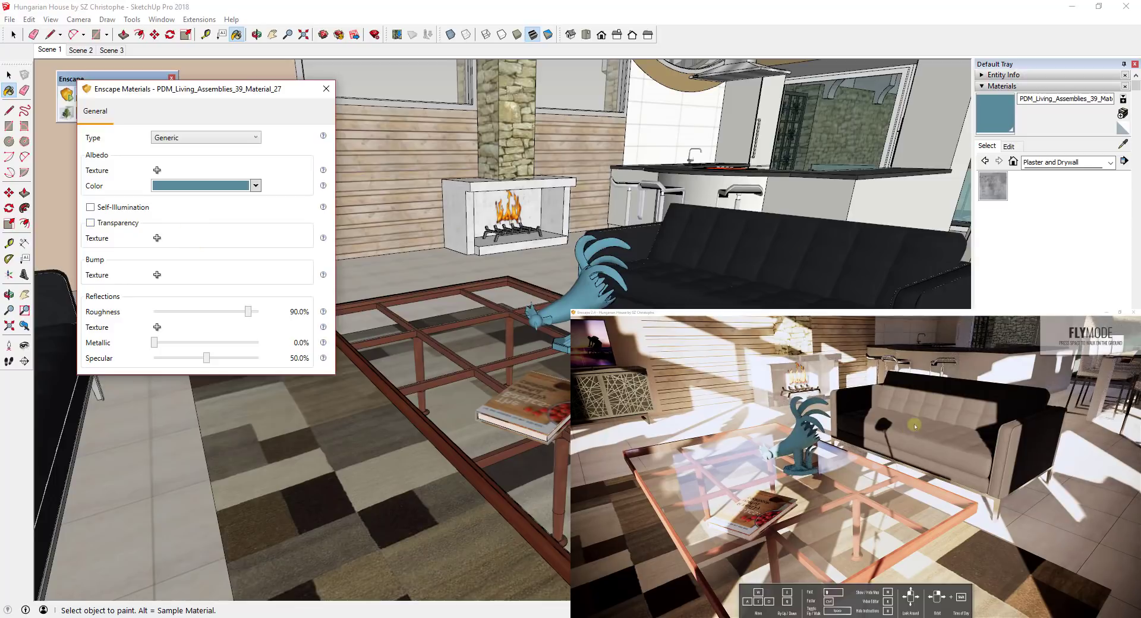
- Turn the render toward the windows, switch the model to Scene 3 and sample the window glass material
{"action": "left_click_drag", "start_coordinate": [773, 452], "coordinate": [799, 454]}
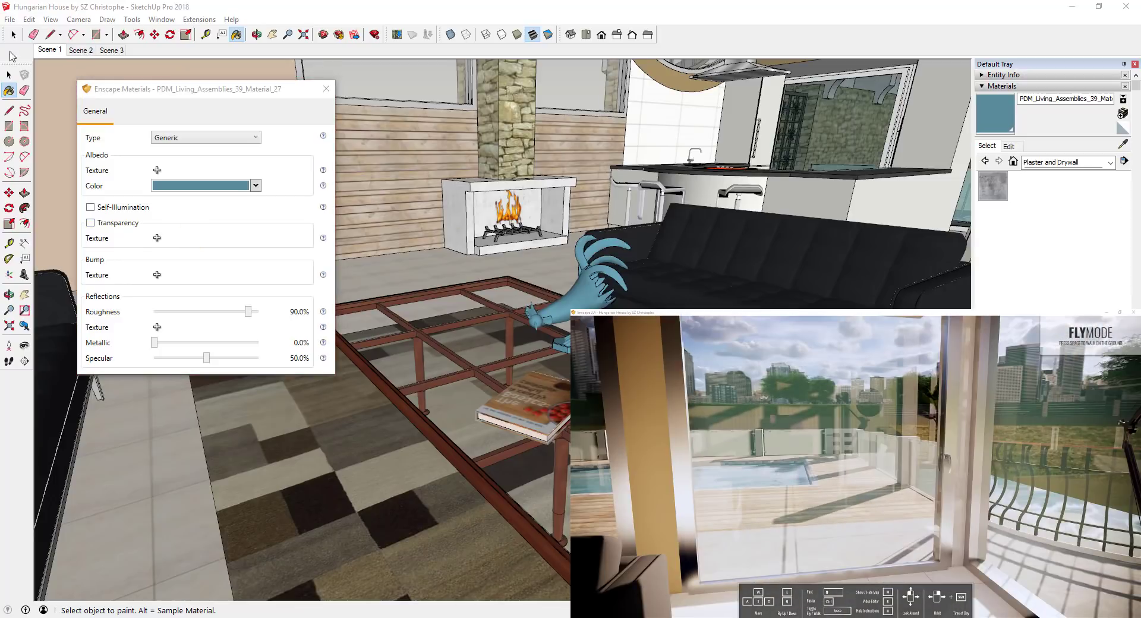
{"action": "left_click", "coordinate": [81, 51]}
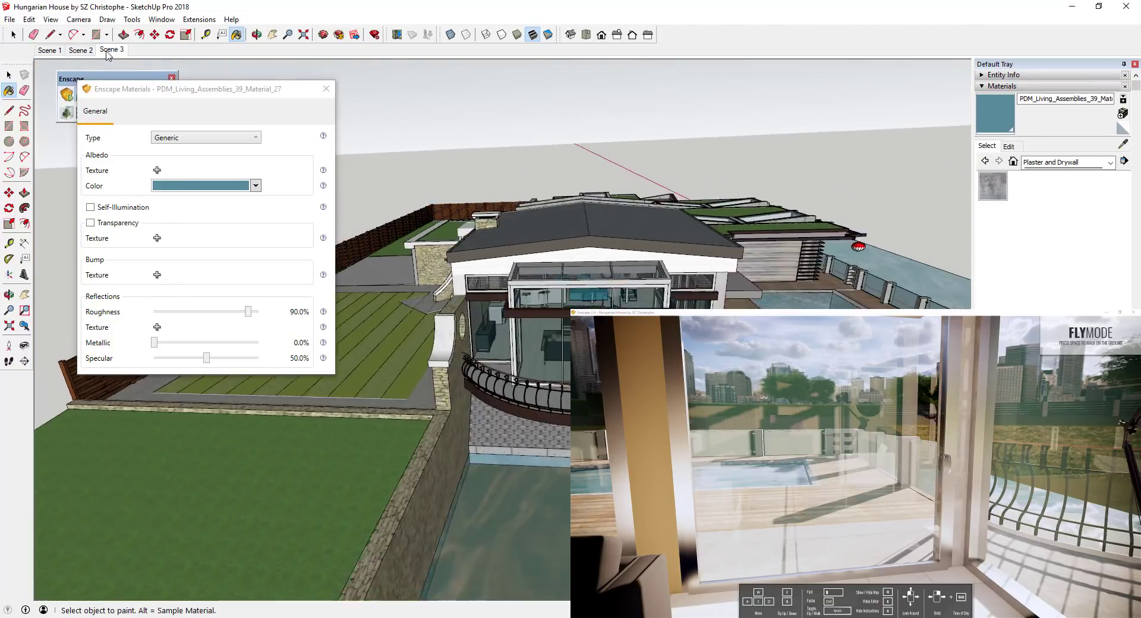
{"action": "left_click", "coordinate": [108, 50]}
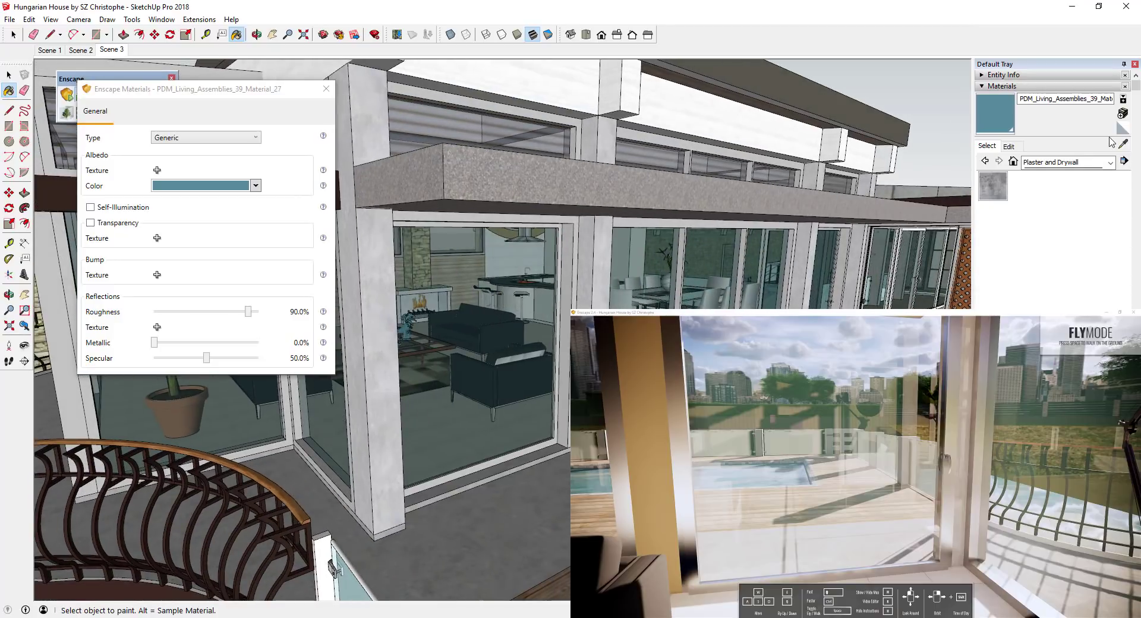
{"action": "left_click", "coordinate": [1122, 144]}
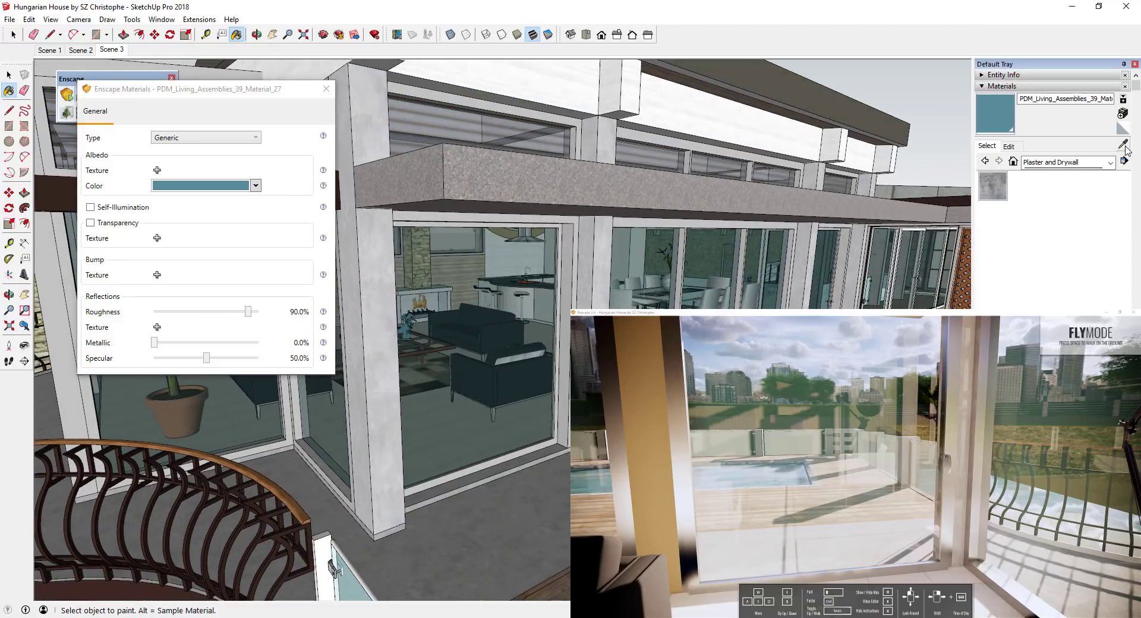
{"action": "left_click", "coordinate": [543, 295]}
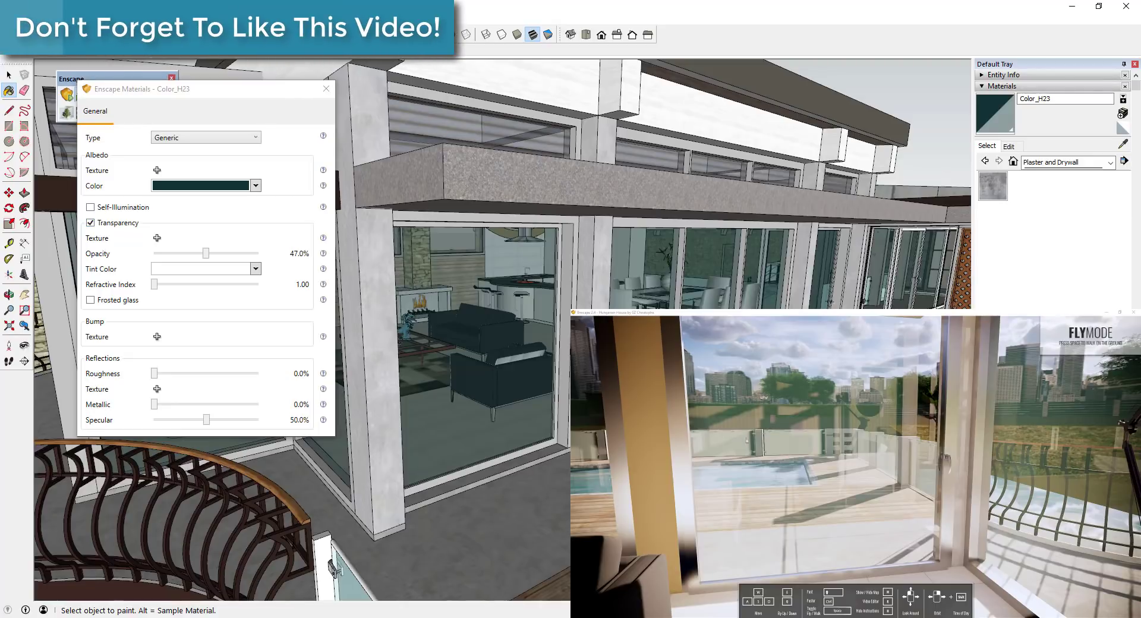
- Try the glass without Transparency and with a 37.8% opacity, restoring Transparency and 47.0% opacity
{"action": "left_click", "coordinate": [111, 225]}
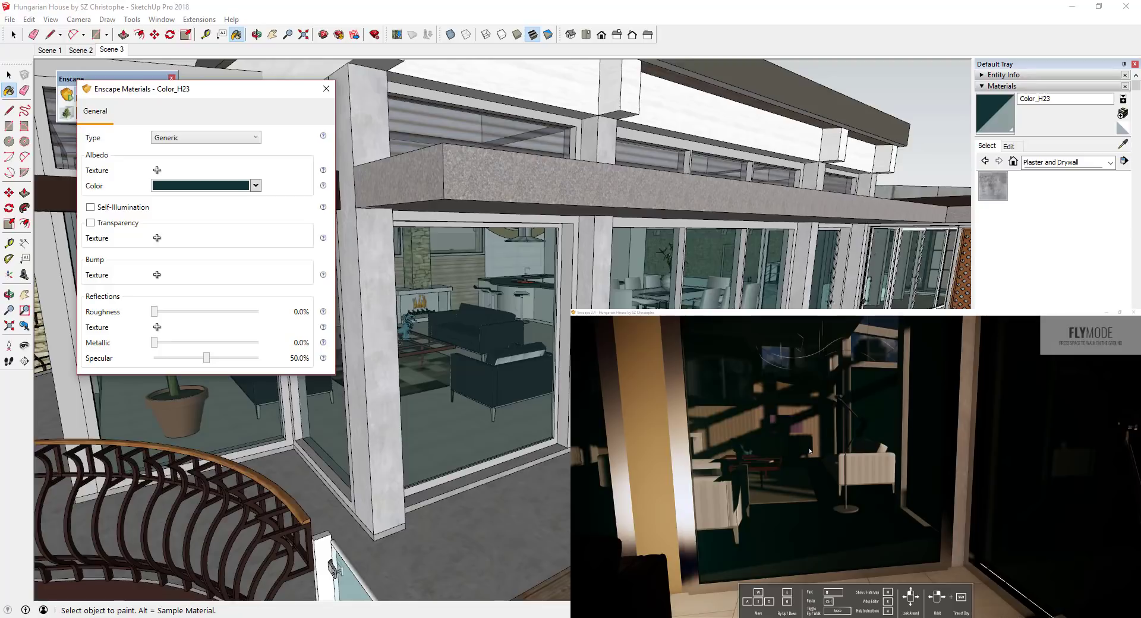
{"action": "left_click", "coordinate": [119, 224]}
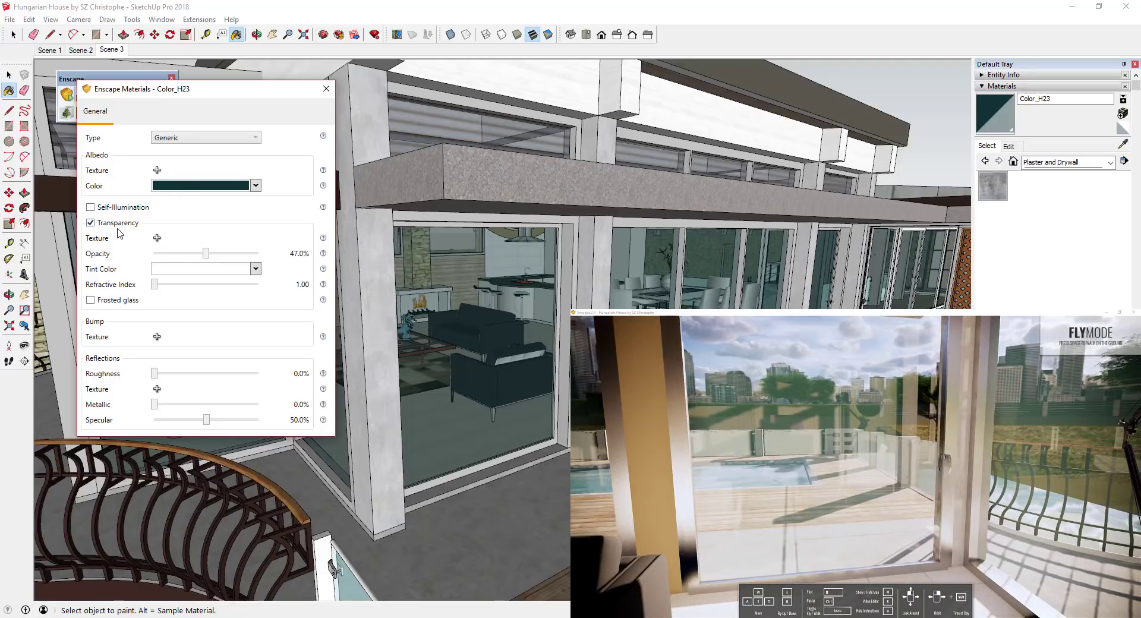
{"action": "mouse_move", "coordinate": [208, 258]}
{"action": "left_mouse_down"}
{"action": "mouse_move", "coordinate": [265, 255]}
{"action": "mouse_move", "coordinate": [174, 257]}
{"action": "mouse_move", "coordinate": [205, 255]}
{"action": "left_mouse_up"}
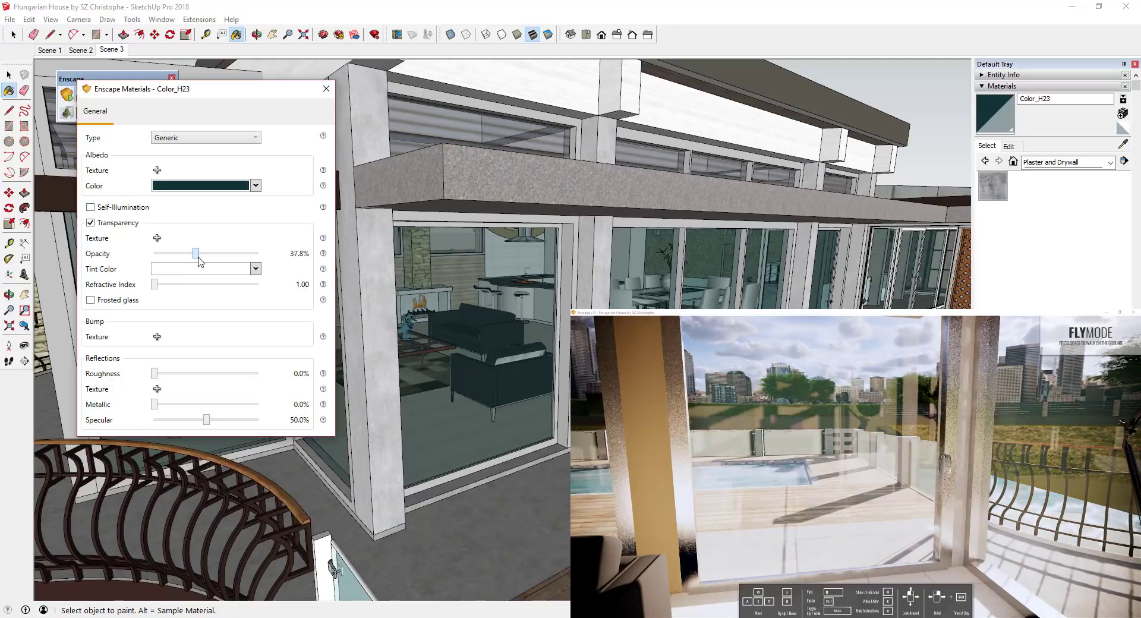
- Try a red tint color and a refractive index of 2.50 on the glass, restoring the white tint and 1.00
{"action": "left_click", "coordinate": [256, 269]}
{"action": "left_click", "coordinate": [239, 326]}
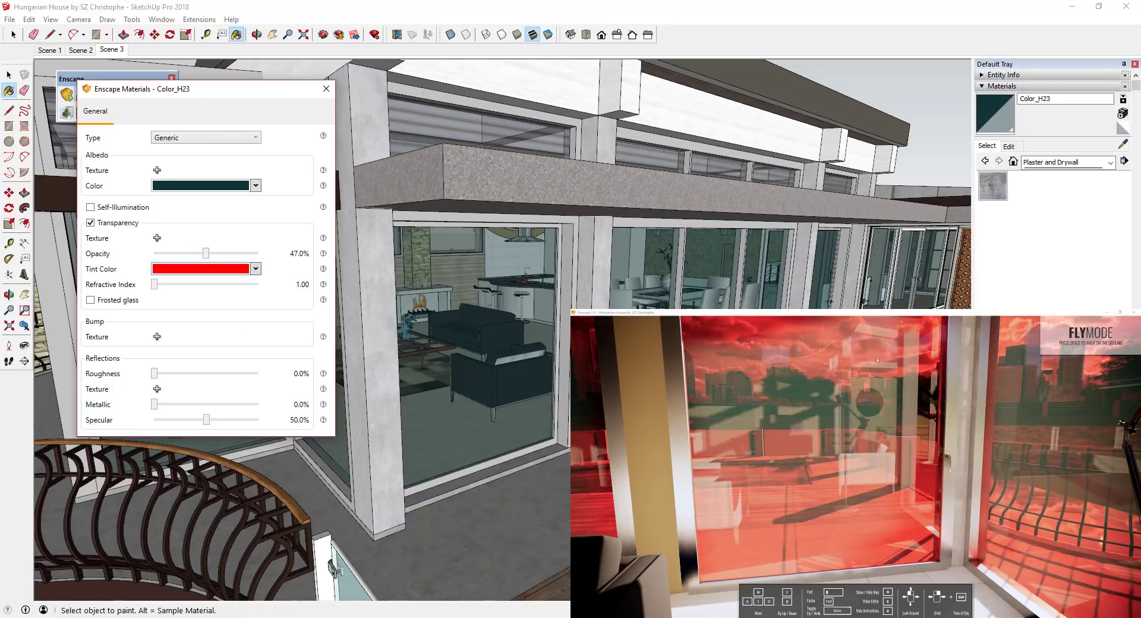
{"action": "mouse_move", "coordinate": [856, 467]}
{"action": "left_mouse_down"}
{"action": "mouse_move", "coordinate": [921, 467]}
{"action": "mouse_move", "coordinate": [902, 469]}
{"action": "mouse_move", "coordinate": [980, 380]}
{"action": "mouse_move", "coordinate": [969, 404]}
{"action": "mouse_move", "coordinate": [843, 476]}
{"action": "mouse_move", "coordinate": [861, 475]}
{"action": "left_mouse_up"}
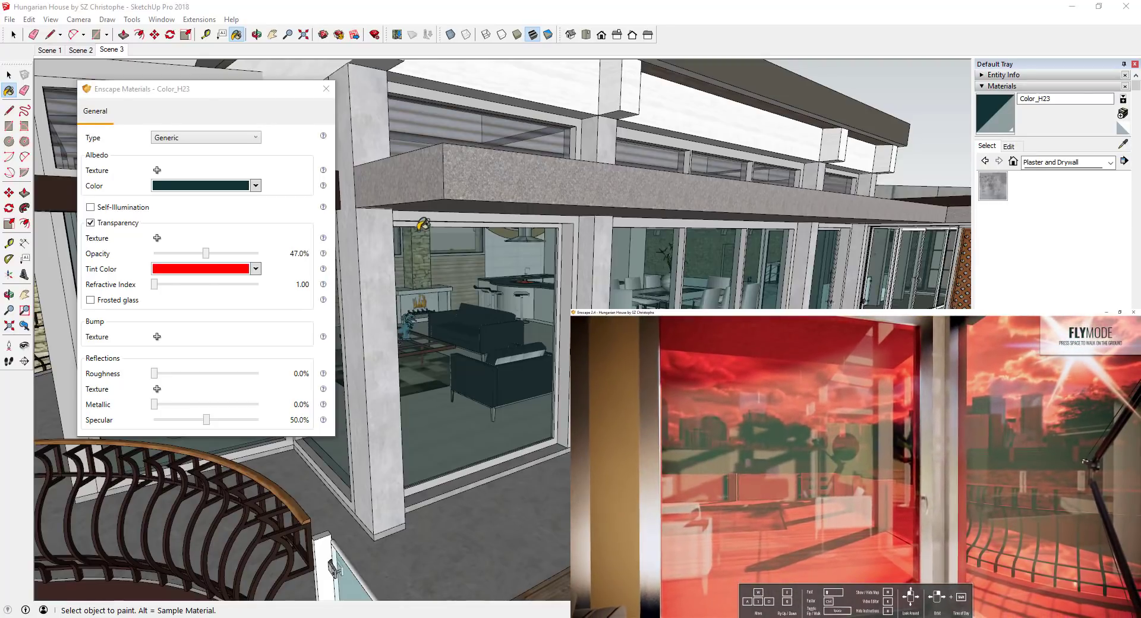
{"action": "left_click", "coordinate": [189, 268]}
{"action": "left_click", "coordinate": [169, 492]}
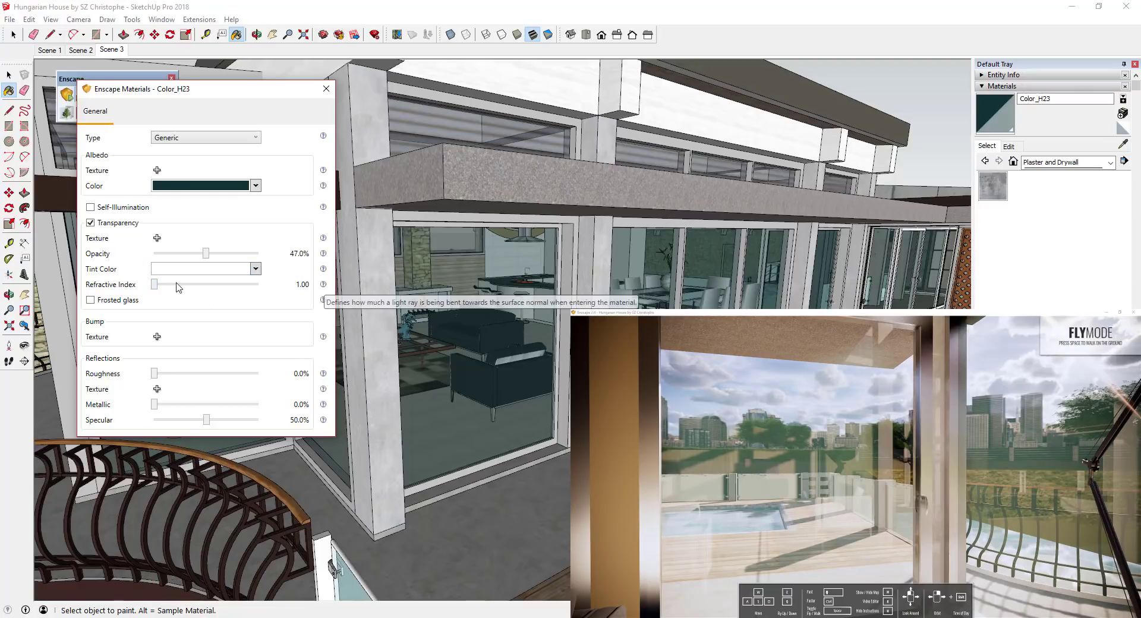
{"action": "left_click_drag", "start_coordinate": [185, 285], "coordinate": [440, 301]}
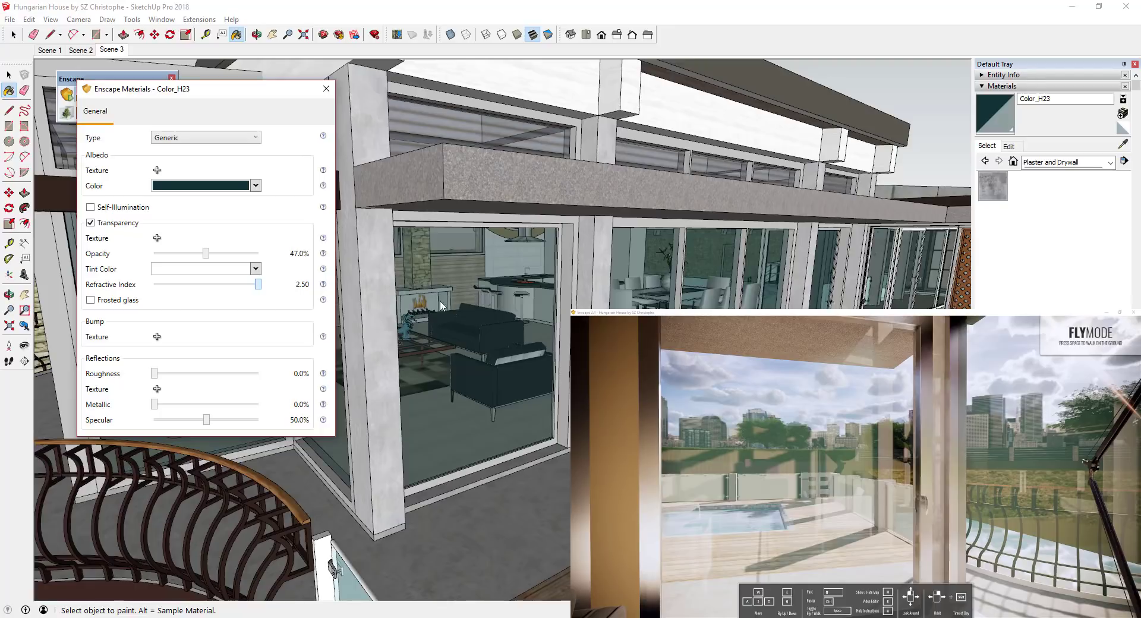
{"action": "left_click_drag", "start_coordinate": [248, 301], "coordinate": [186, 307]}
- Try the Frosted glass option on the window glass, examine the blur in the render, and turn the option off again
{"action": "left_click", "coordinate": [120, 302]}
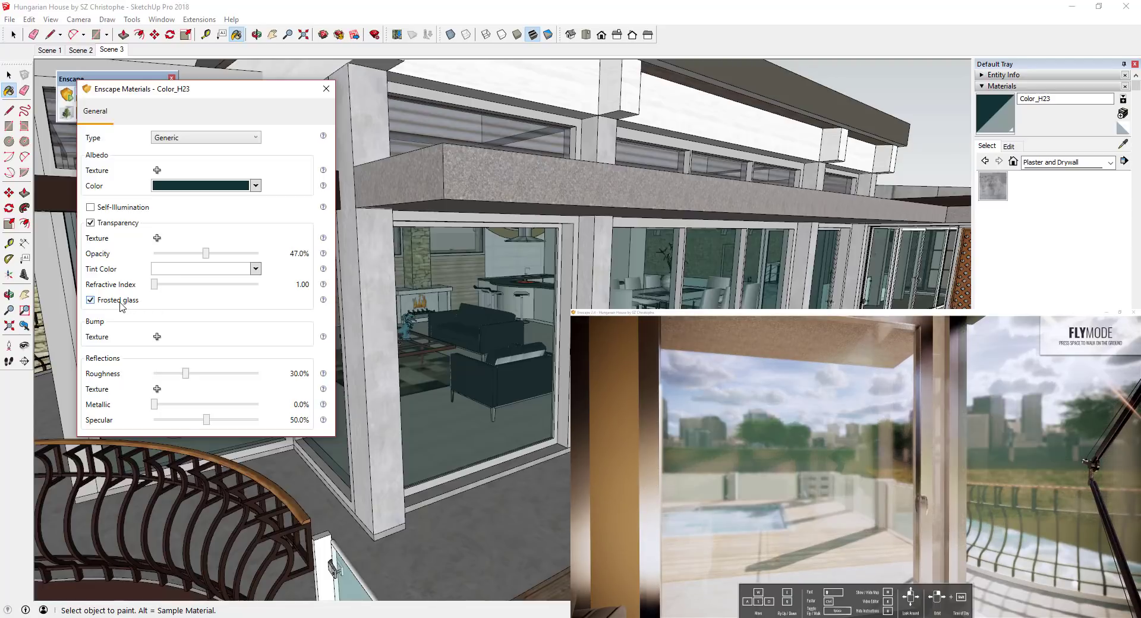
{"action": "left_click_drag", "start_coordinate": [773, 415], "coordinate": [750, 425]}
{"action": "key", "text": "w"}
{"action": "key", "text": "w"}
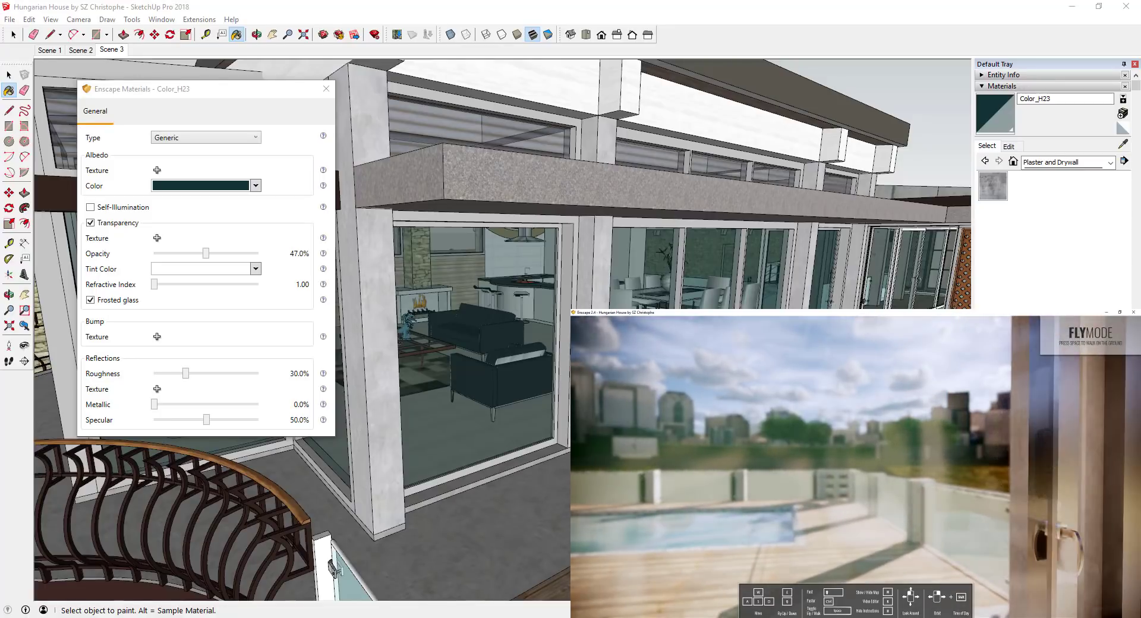
{"action": "left_click_drag", "start_coordinate": [856, 452], "coordinate": [909, 436]}
{"action": "key", "text": "a"}
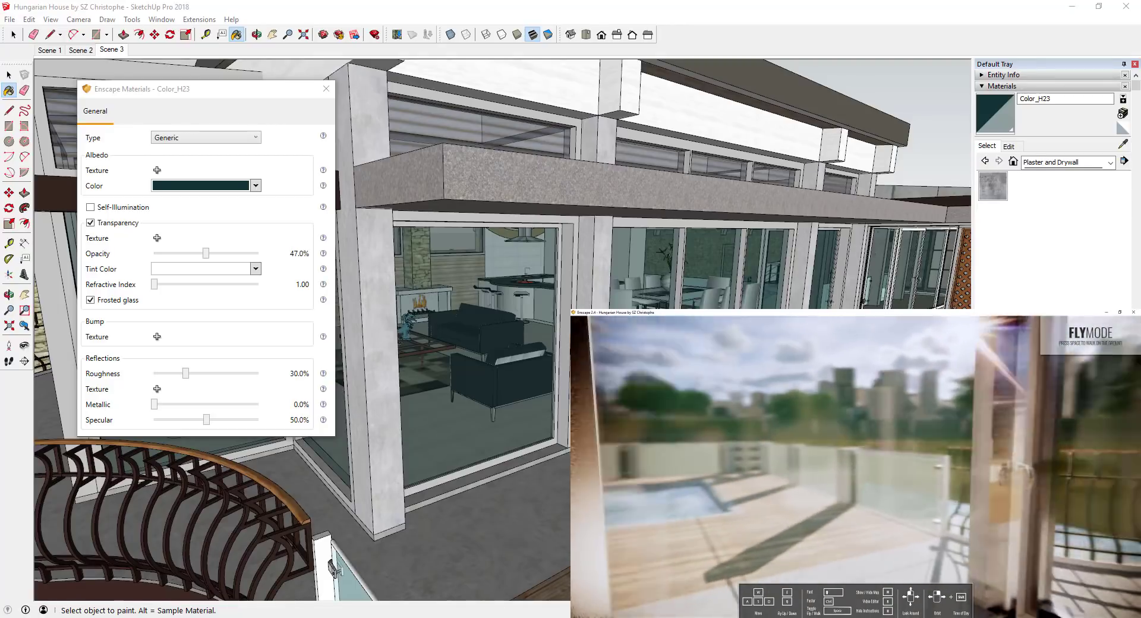
{"action": "left_click", "coordinate": [90, 299]}
- Bring the render close to the living room floor, return the model to Scene 1 and sample the floor tile material
{"action": "key", "text": "w"}
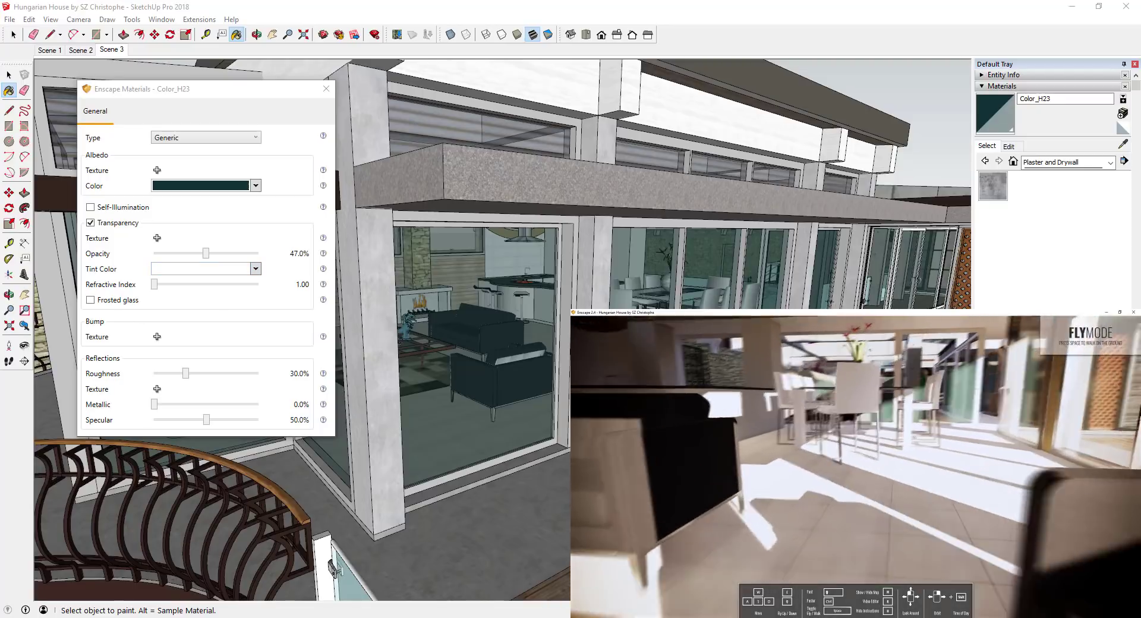
{"action": "key", "text": "s"}
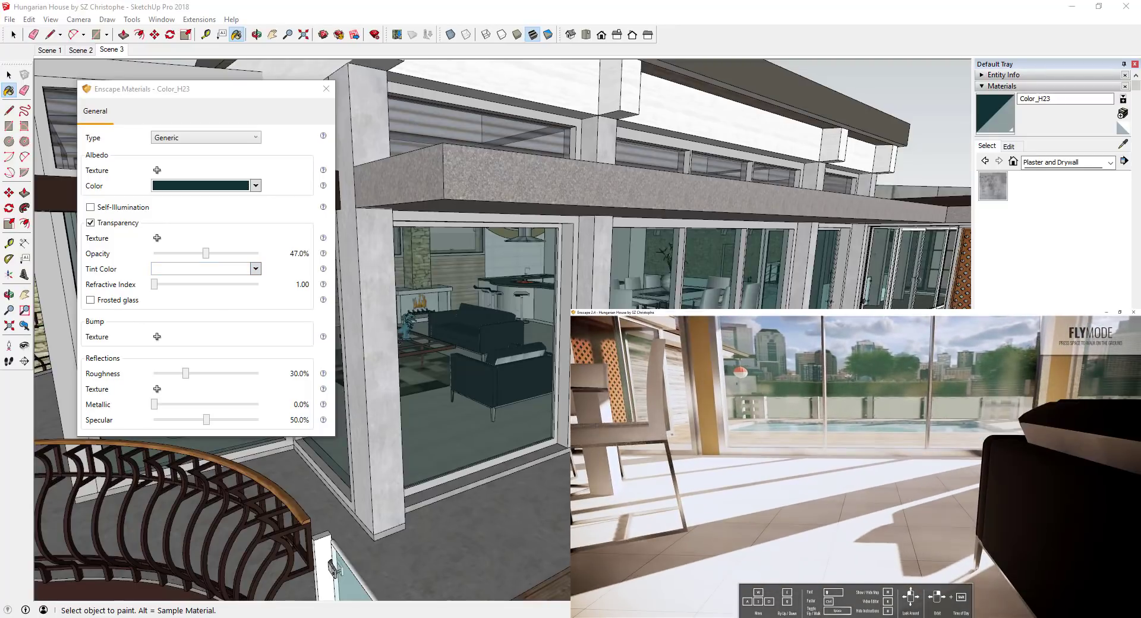
{"action": "key", "text": "q"}
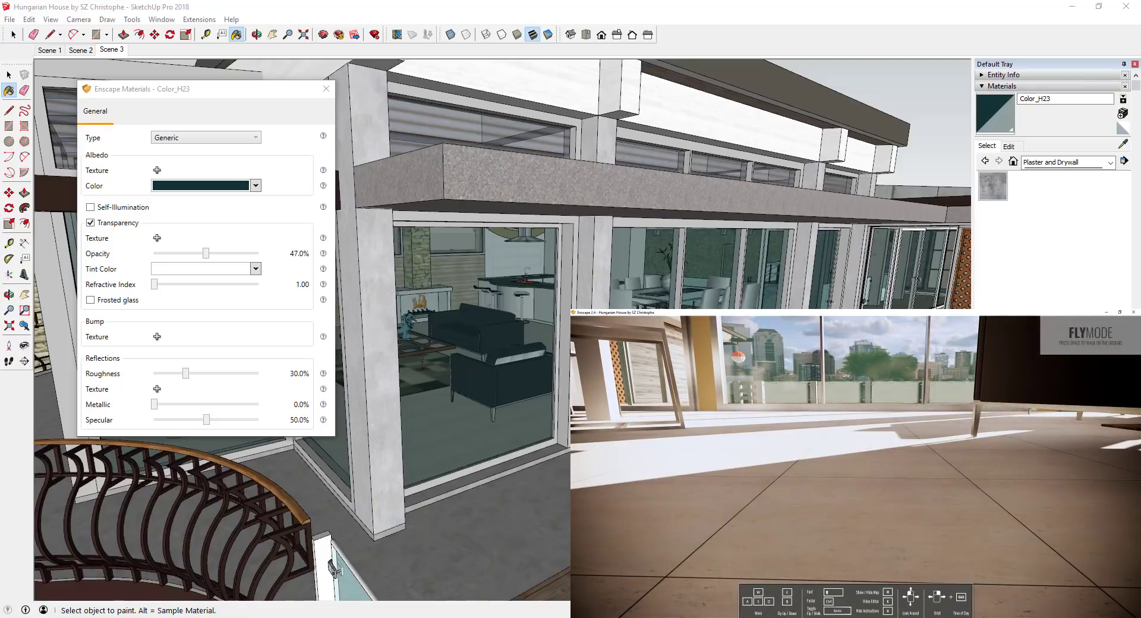
{"action": "left_click", "coordinate": [79, 50]}
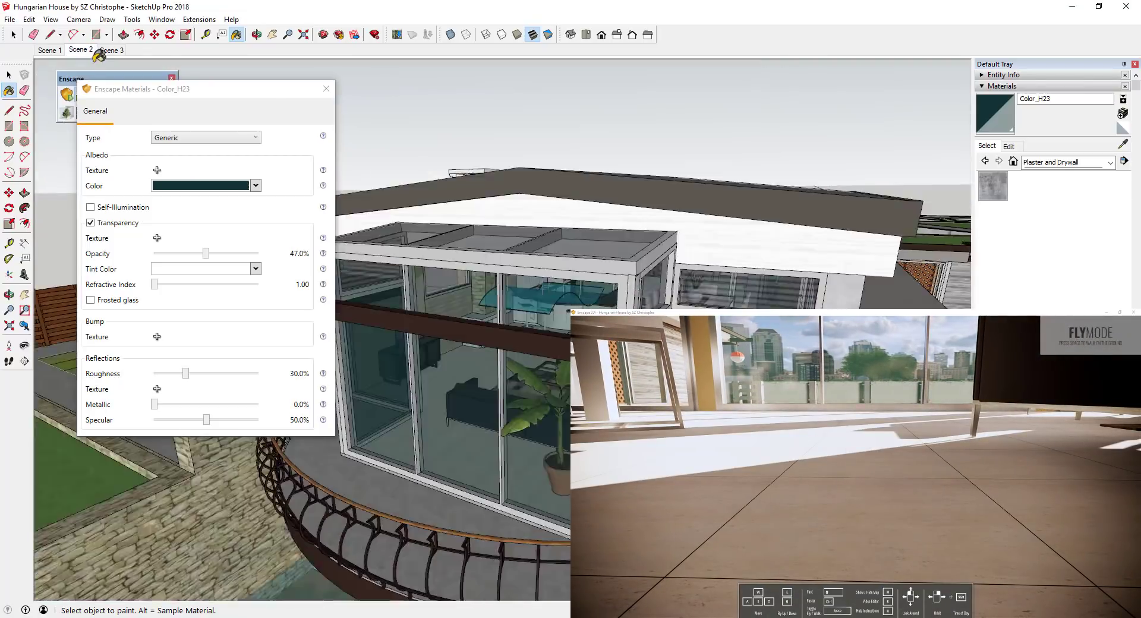
{"action": "left_click", "coordinate": [44, 51]}
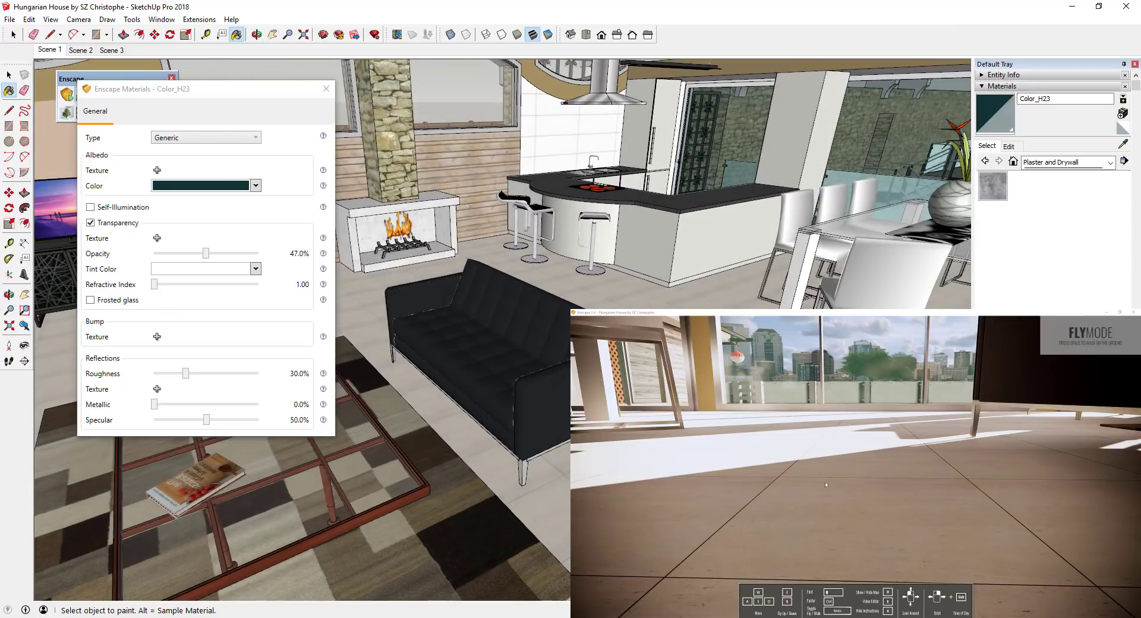
{"action": "mouse_move", "coordinate": [864, 494]}
{"action": "left_mouse_down"}
{"action": "mouse_move", "coordinate": [873, 570]}
{"action": "mouse_move", "coordinate": [1034, 531]}
{"action": "mouse_move", "coordinate": [1010, 535]}
{"action": "left_mouse_up"}
{"action": "left_click_drag", "start_coordinate": [927, 388], "coordinate": [815, 399]}
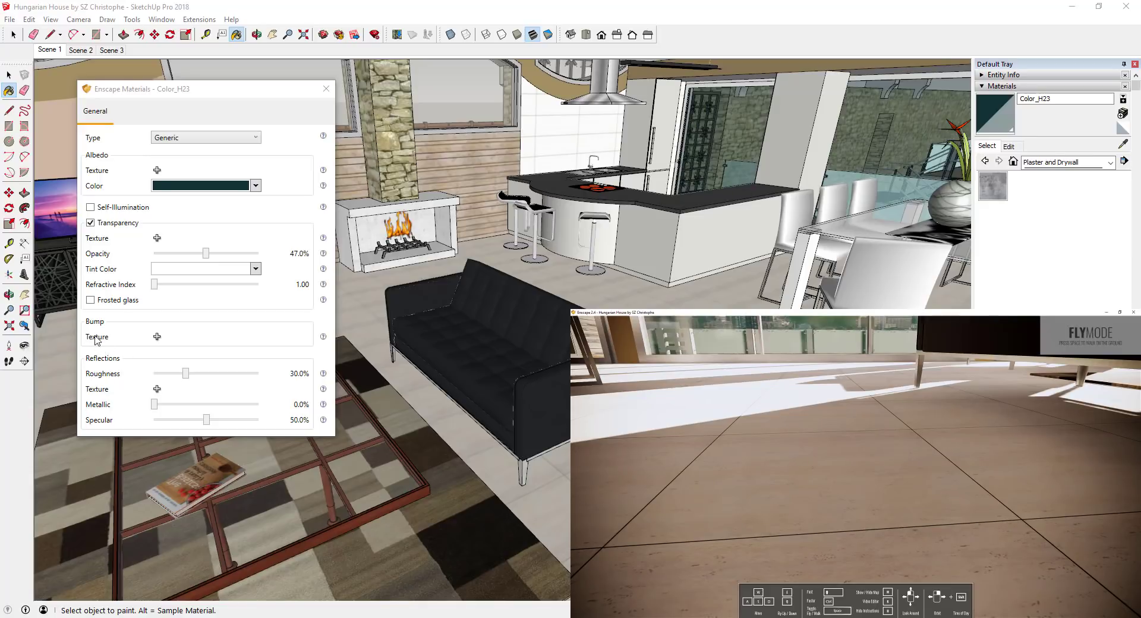
{"action": "left_click", "coordinate": [1122, 145]}
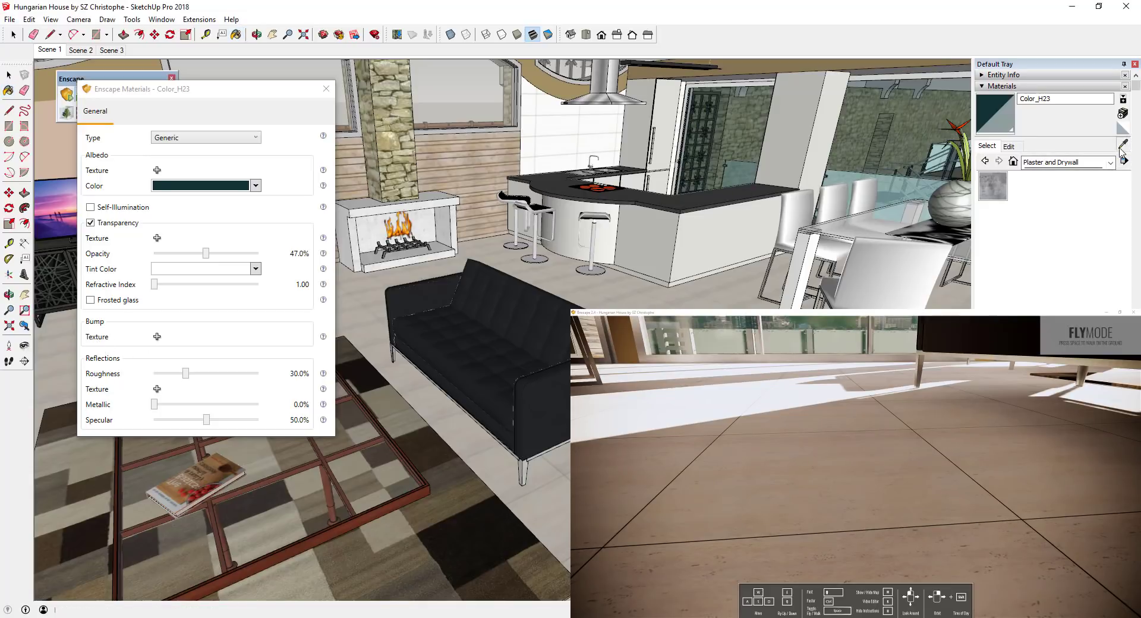
{"action": "left_click", "coordinate": [654, 297]}
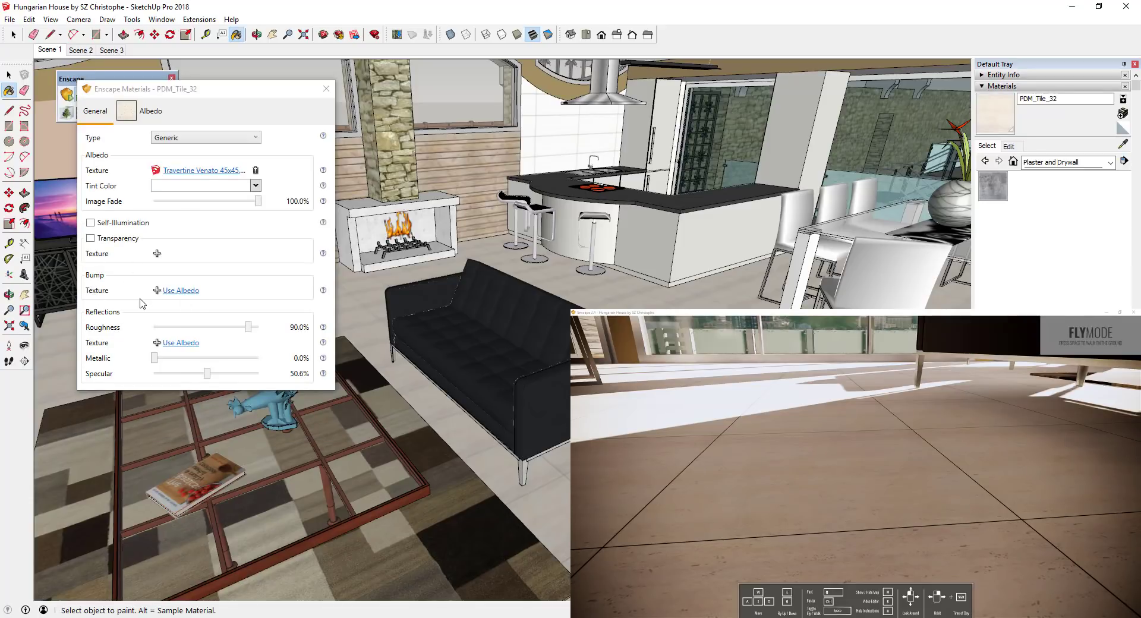
- Use the albedo texture as the floor tile's bump map and set the Image Fade to 0% to examine the relief
{"action": "left_click", "coordinate": [180, 291]}
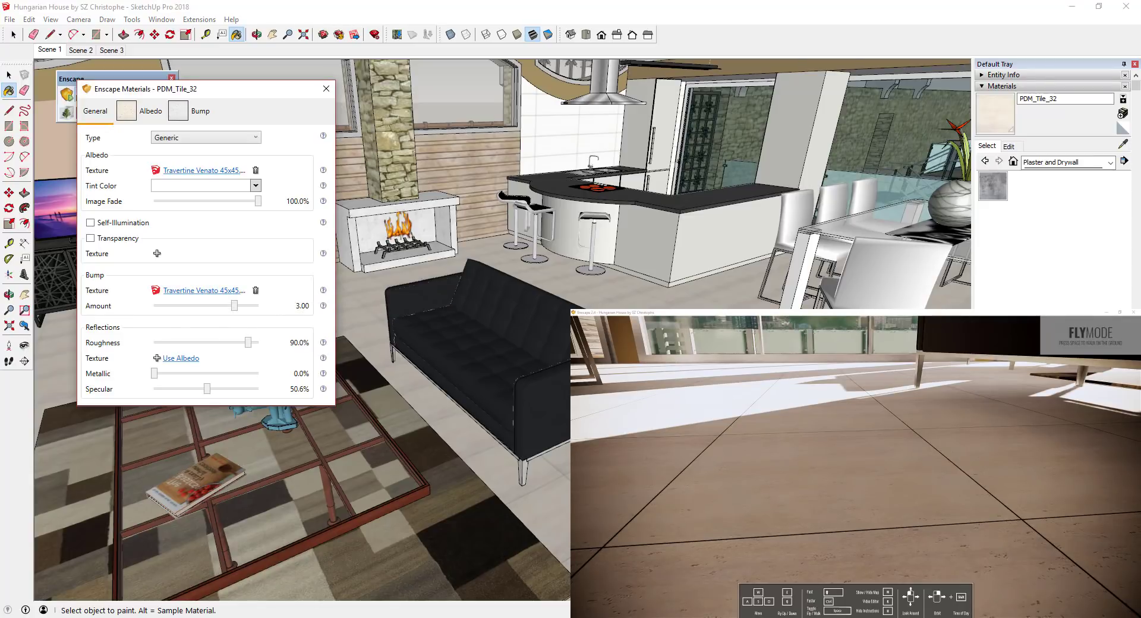
{"action": "left_click_drag", "start_coordinate": [820, 469], "coordinate": [745, 464]}
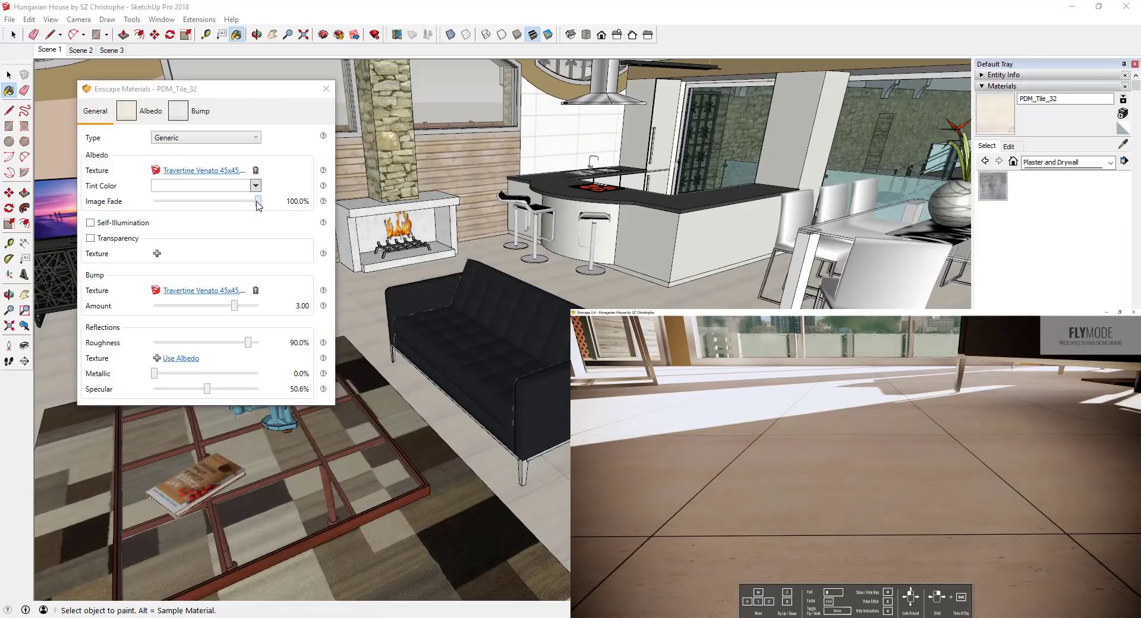
{"action": "left_click_drag", "start_coordinate": [257, 202], "coordinate": [51, 207]}
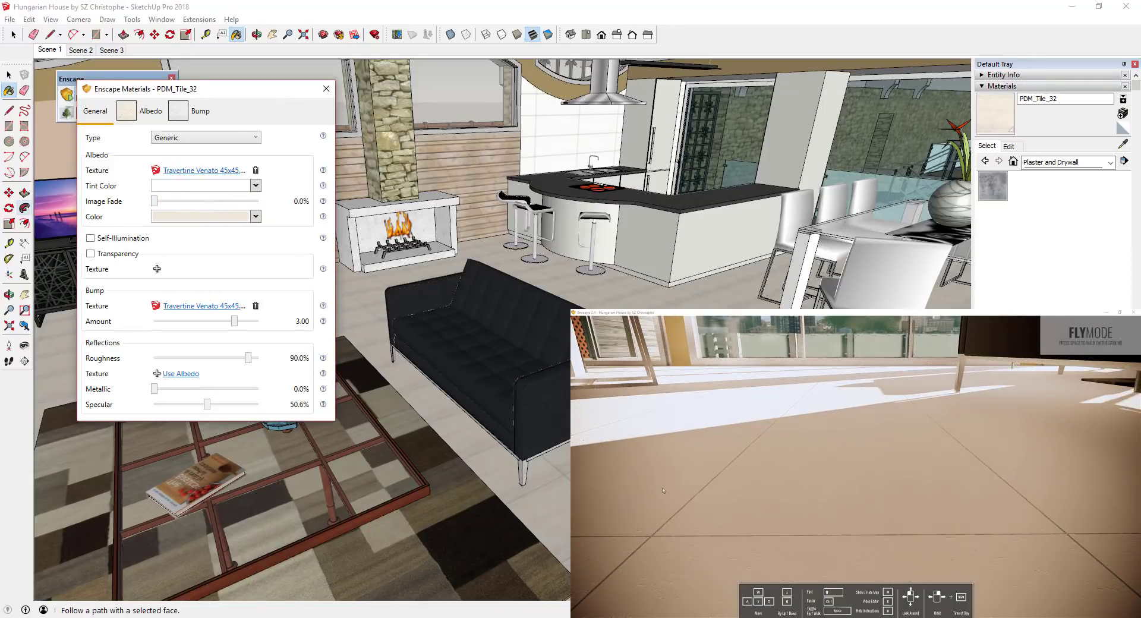
{"action": "left_click_drag", "start_coordinate": [884, 508], "coordinate": [801, 415]}
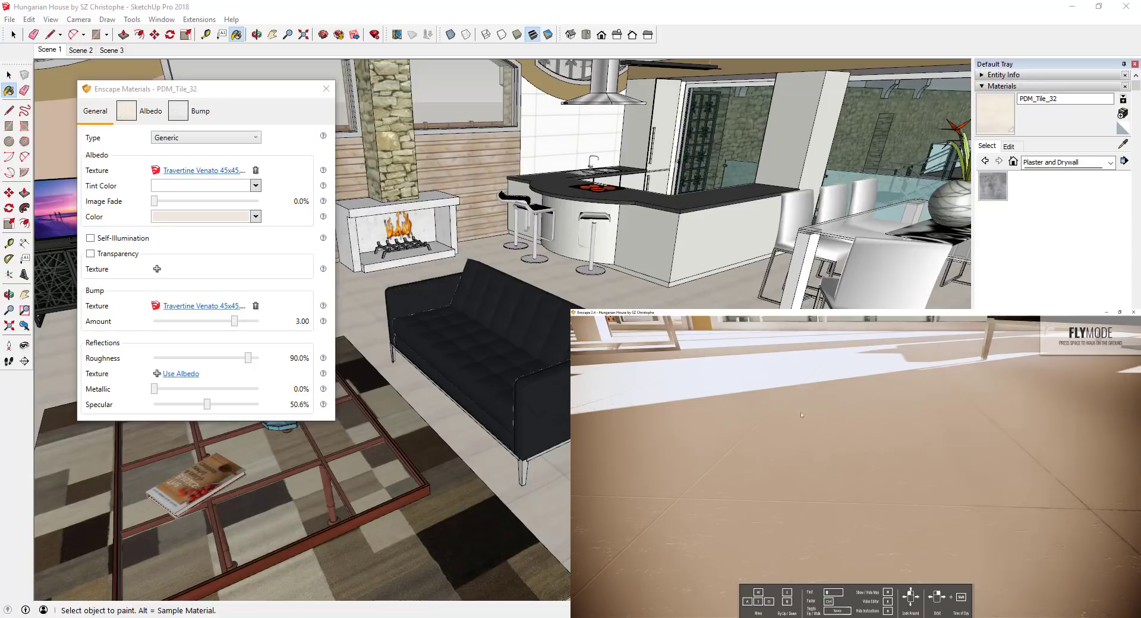
{"action": "left_click_drag", "start_coordinate": [747, 458], "coordinate": [769, 466]}
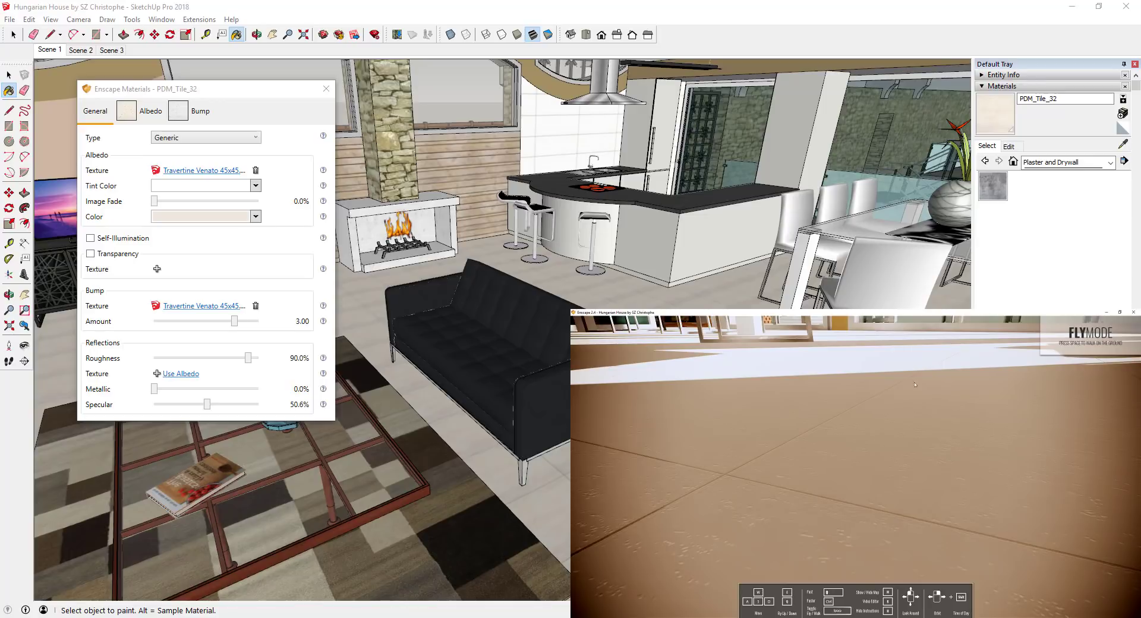
{"action": "left_click_drag", "start_coordinate": [856, 466], "coordinate": [799, 449]}
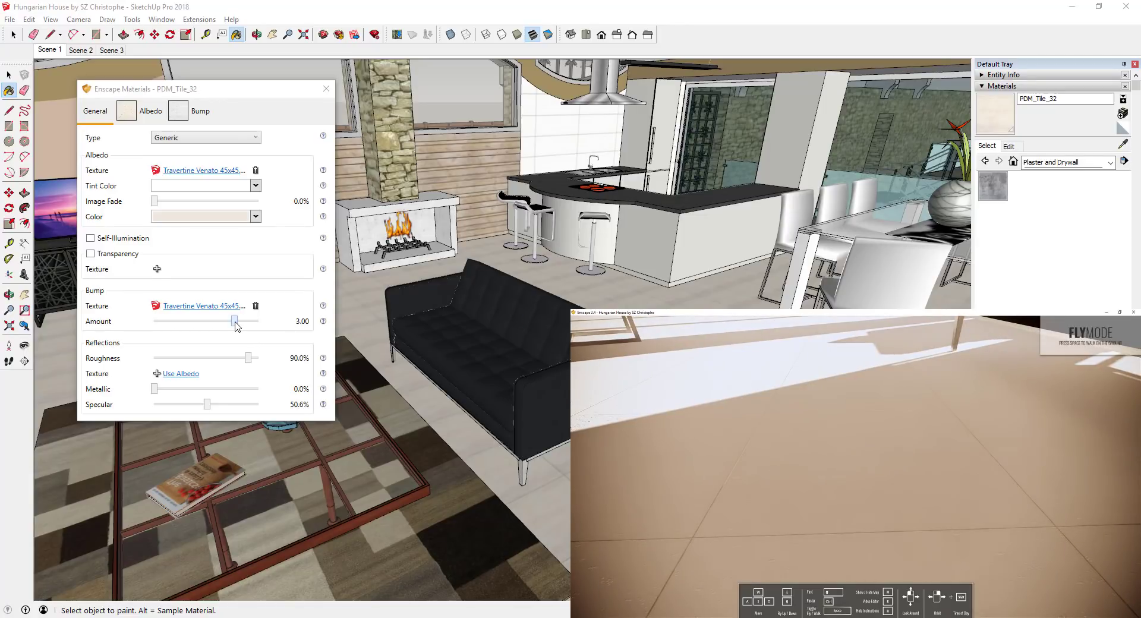
- Test the floor tile's bump amount at -10.00 and at its maximum, and set it to 3.26
{"action": "left_click_drag", "start_coordinate": [236, 324], "coordinate": [151, 331]}
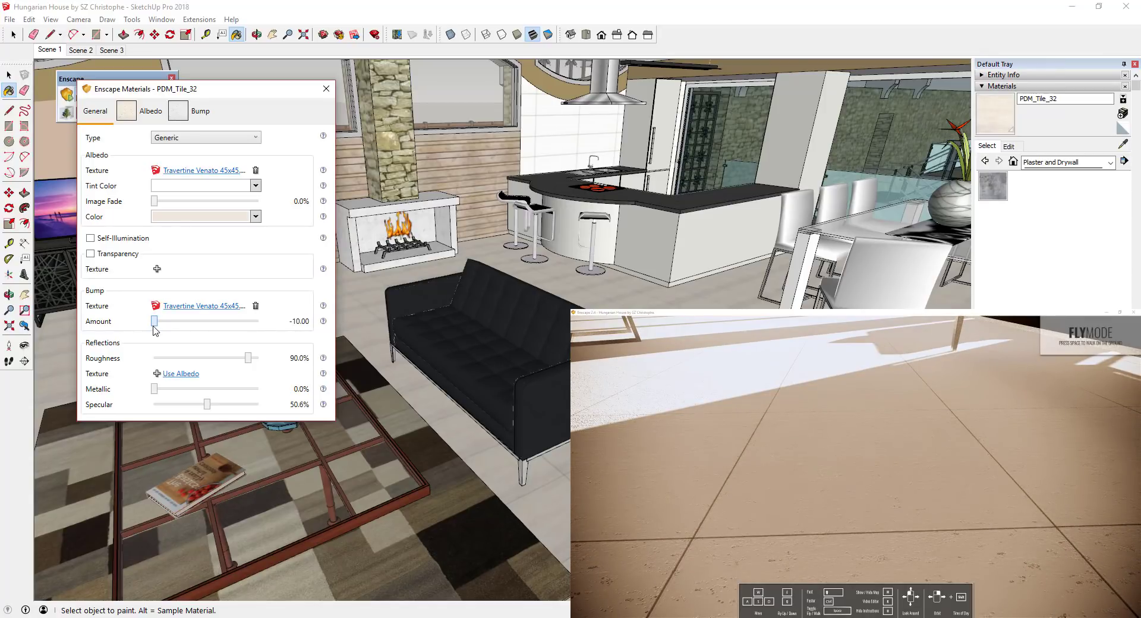
{"action": "key", "text": "End"}
{"action": "left_click_drag", "start_coordinate": [258, 322], "coordinate": [238, 329]}
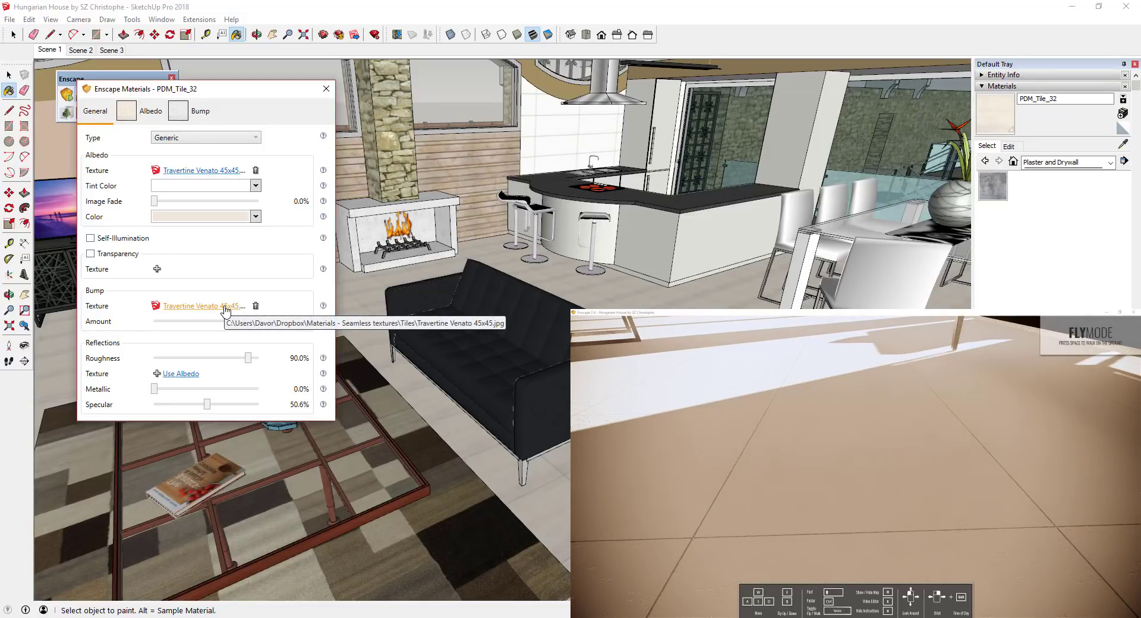
- Try the Inverted option on the floor tile's bump texture, turn it off again and return to the general material settings
{"action": "left_click", "coordinate": [225, 306]}
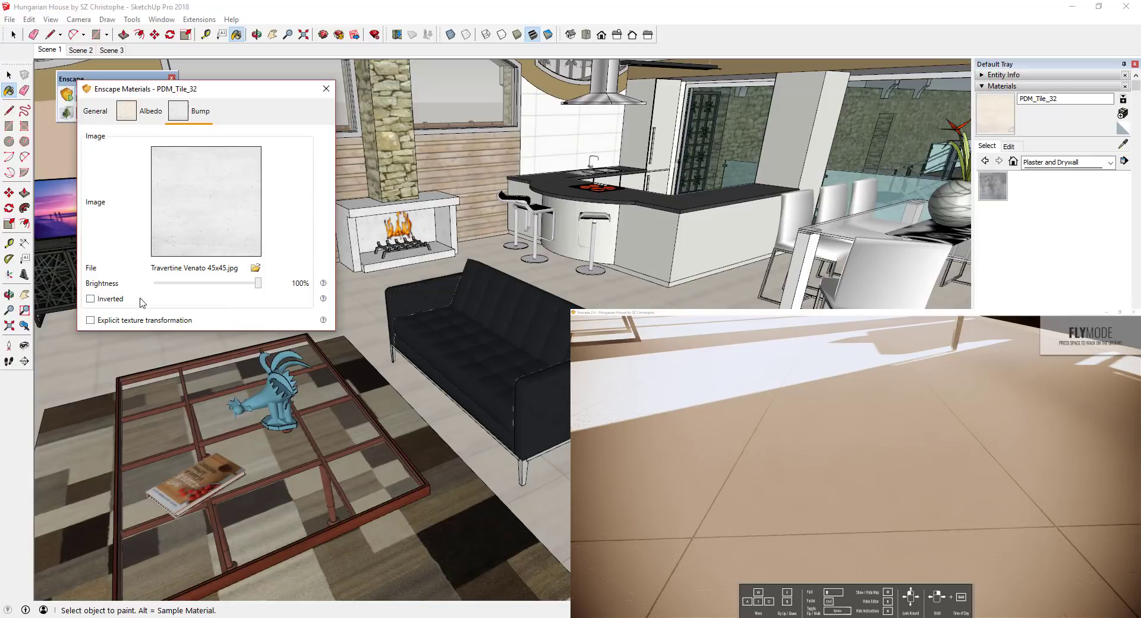
{"action": "left_click", "coordinate": [90, 299]}
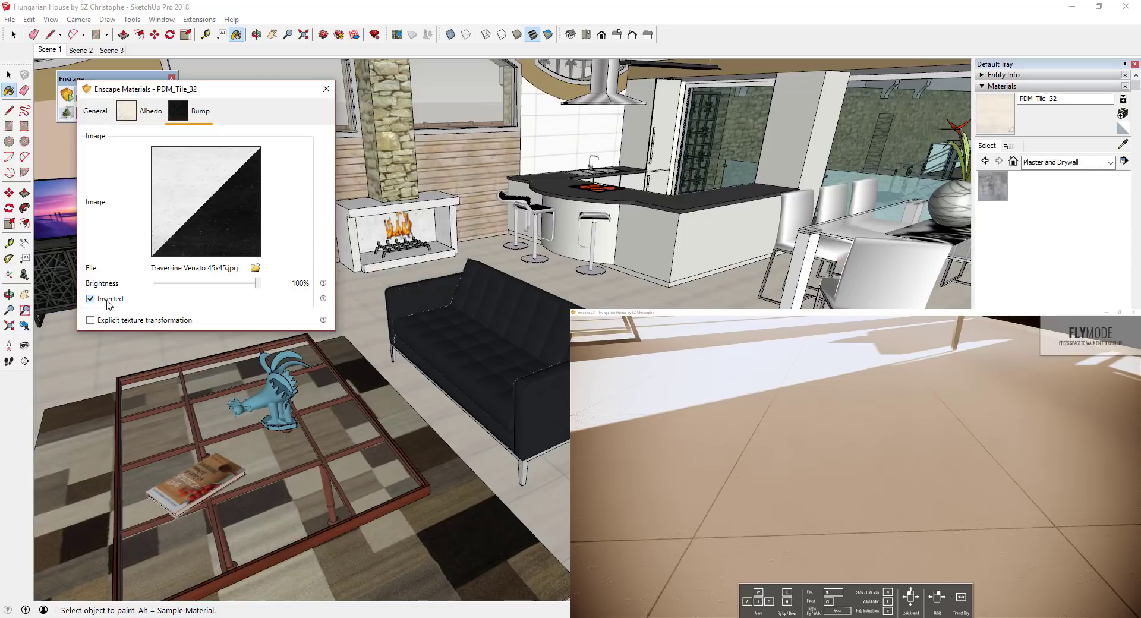
{"action": "left_click", "coordinate": [109, 305]}
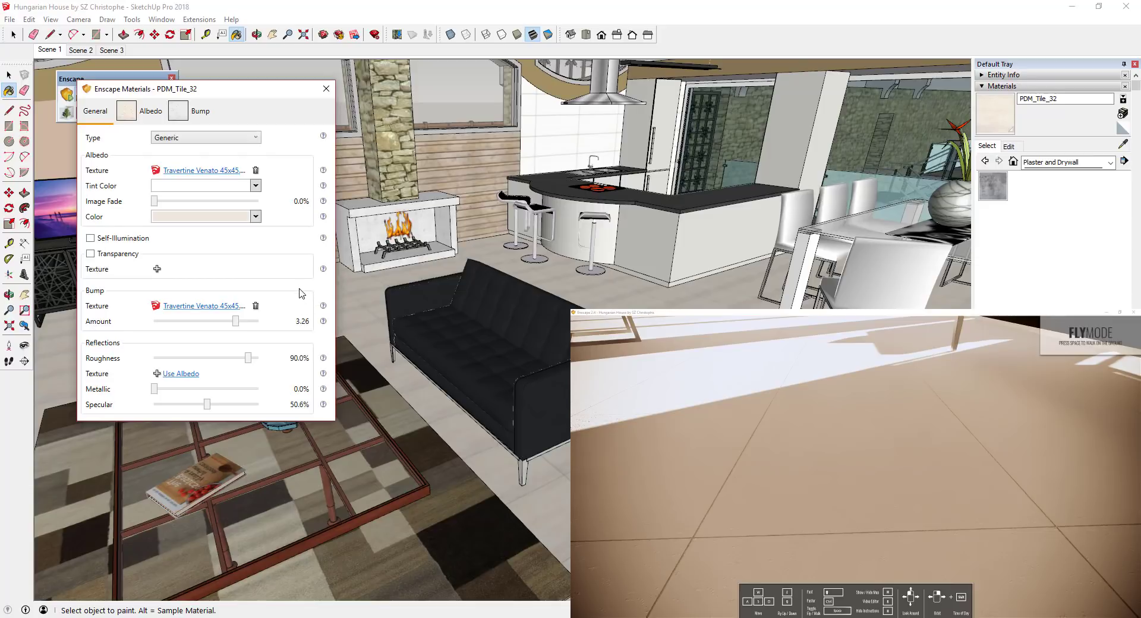
{"action": "right_click_drag", "start_coordinate": [855, 476], "coordinate": [856, 416]}
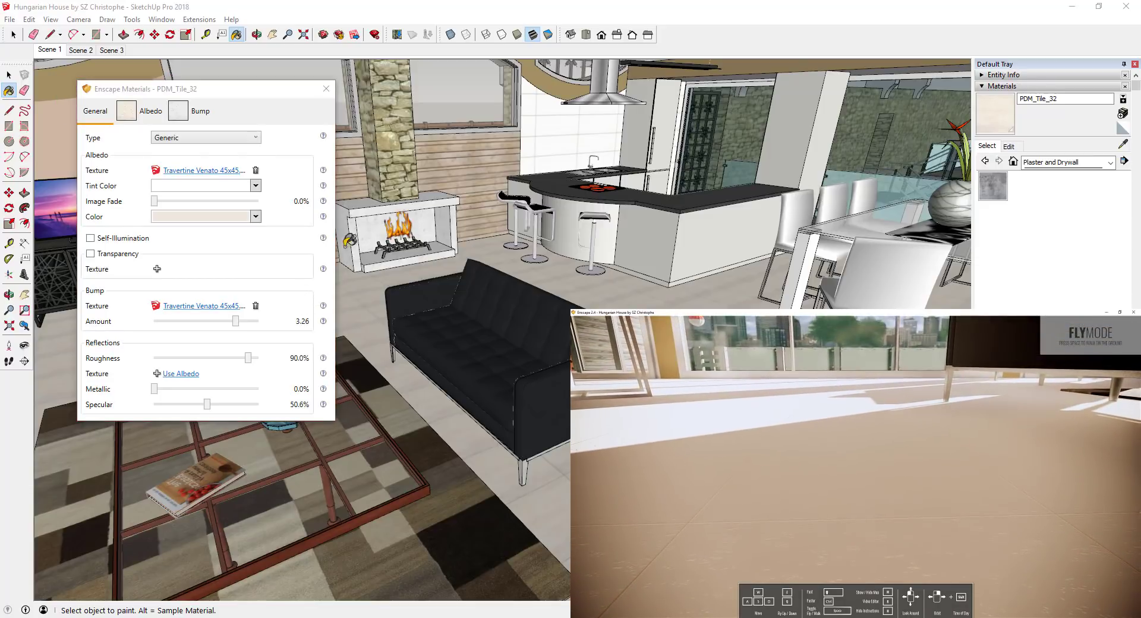
- Set the floor tile's Image Fade to 100% and its roughness to 32.9%
{"action": "left_click_drag", "start_coordinate": [156, 203], "coordinate": [260, 202]}
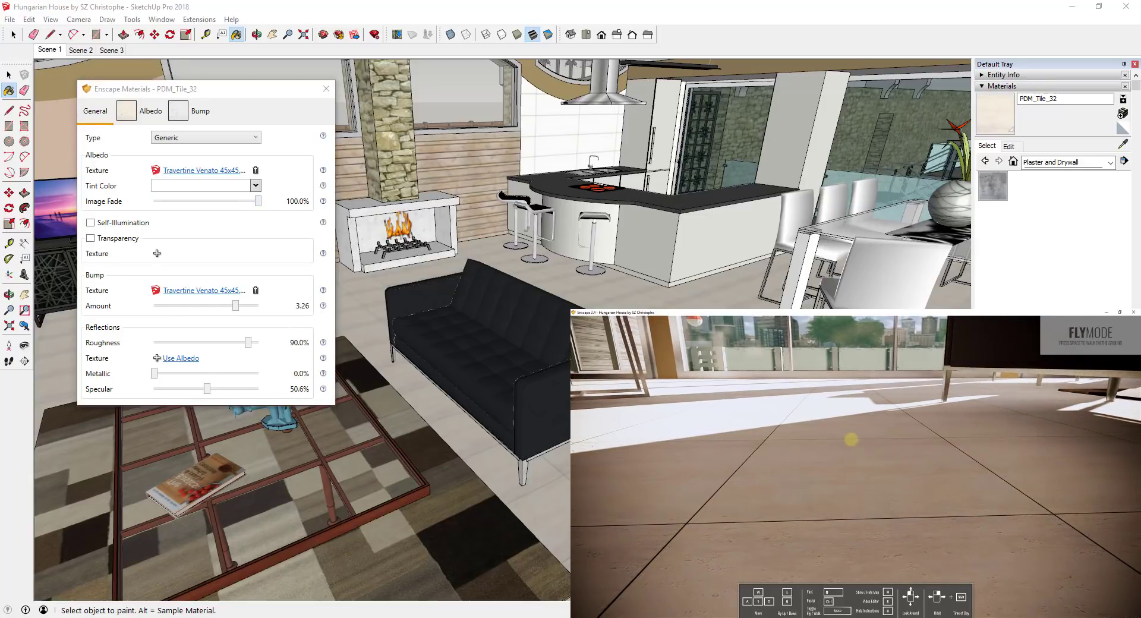
{"action": "left_click_drag", "start_coordinate": [248, 343], "coordinate": [194, 360]}
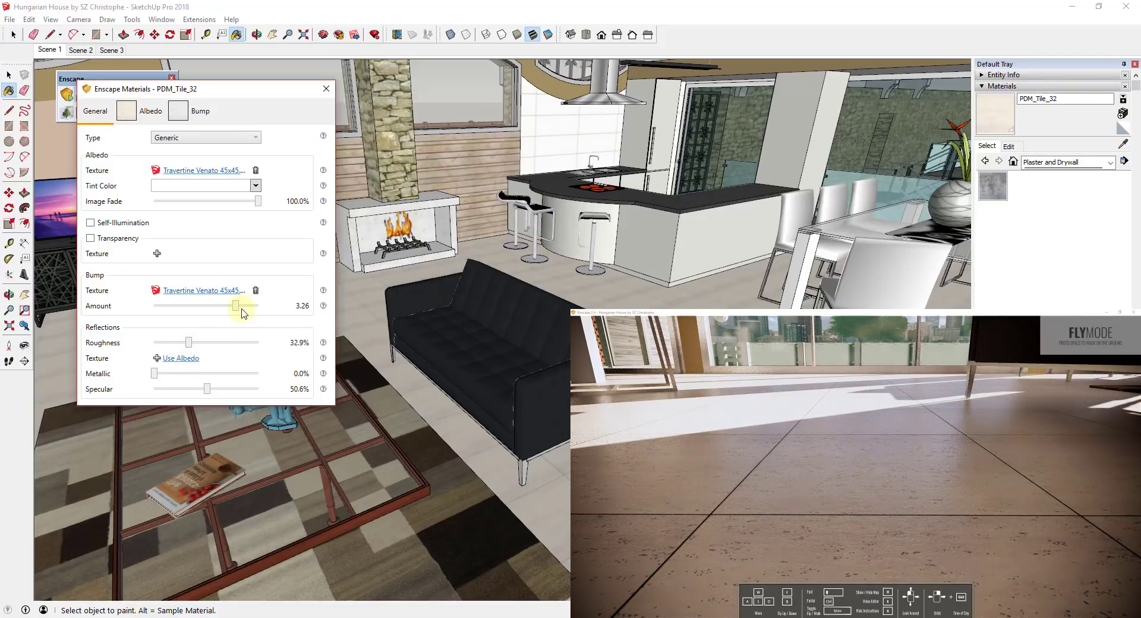
- Set the floor tile's bump amount to 1.78 and its roughness to 84.9%
{"action": "mouse_move", "coordinate": [236, 309]}
{"action": "left_mouse_down"}
{"action": "mouse_move", "coordinate": [286, 309]}
{"action": "mouse_move", "coordinate": [228, 308]}
{"action": "left_mouse_up"}
{"action": "left_click", "coordinate": [696, 412]}
{"action": "left_click_drag", "start_coordinate": [188, 342], "coordinate": [242, 344]}
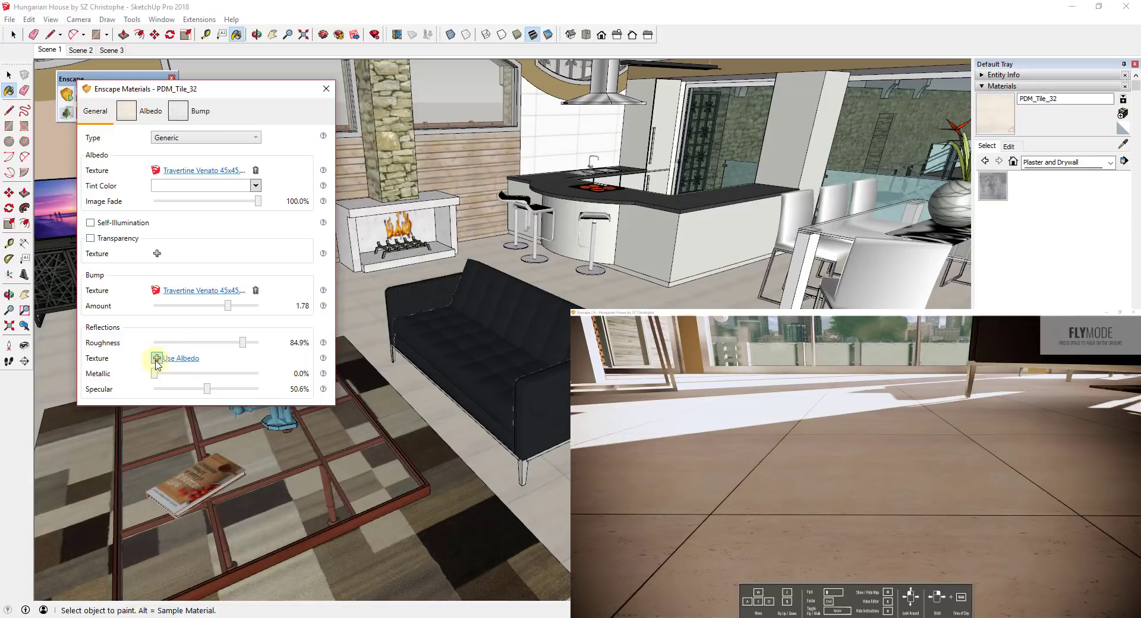
- Use the albedo texture as the floor tile's reflection roughness map and turn on its Inverted option
{"action": "left_click", "coordinate": [185, 361]}
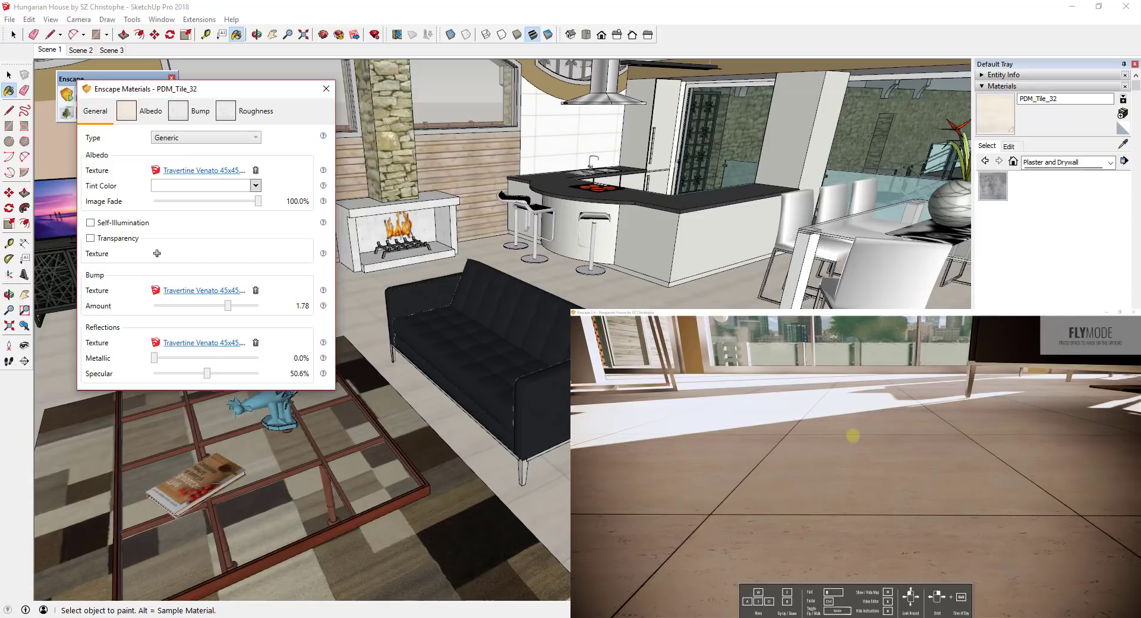
{"action": "left_click_drag", "start_coordinate": [853, 437], "coordinate": [852, 436]}
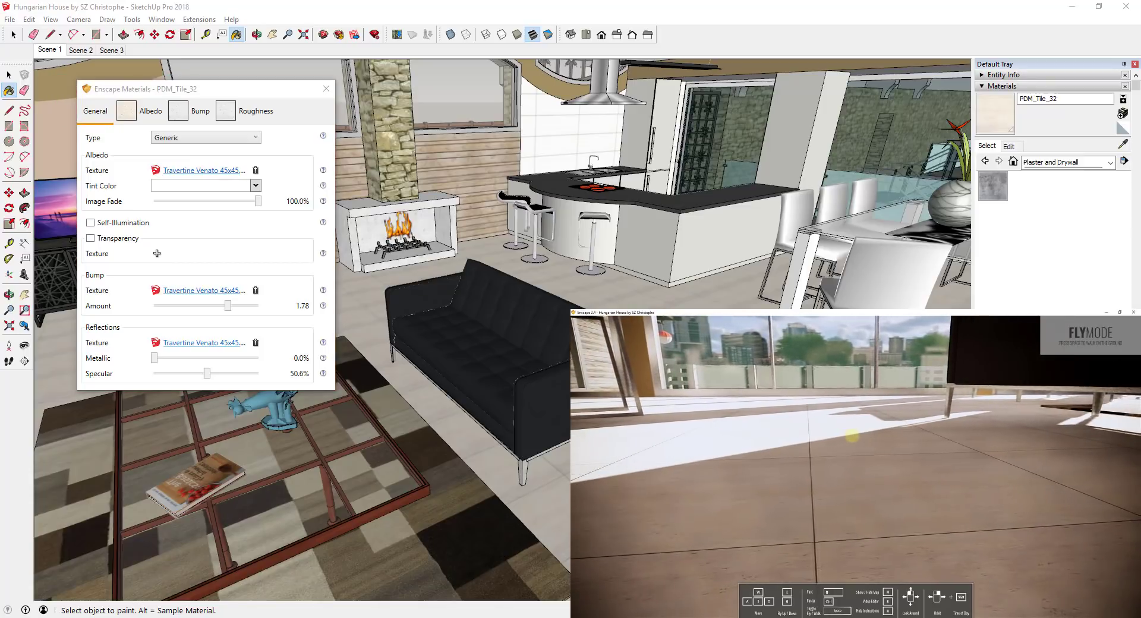
{"action": "left_click", "coordinate": [196, 343]}
{"action": "left_click", "coordinate": [90, 299]}
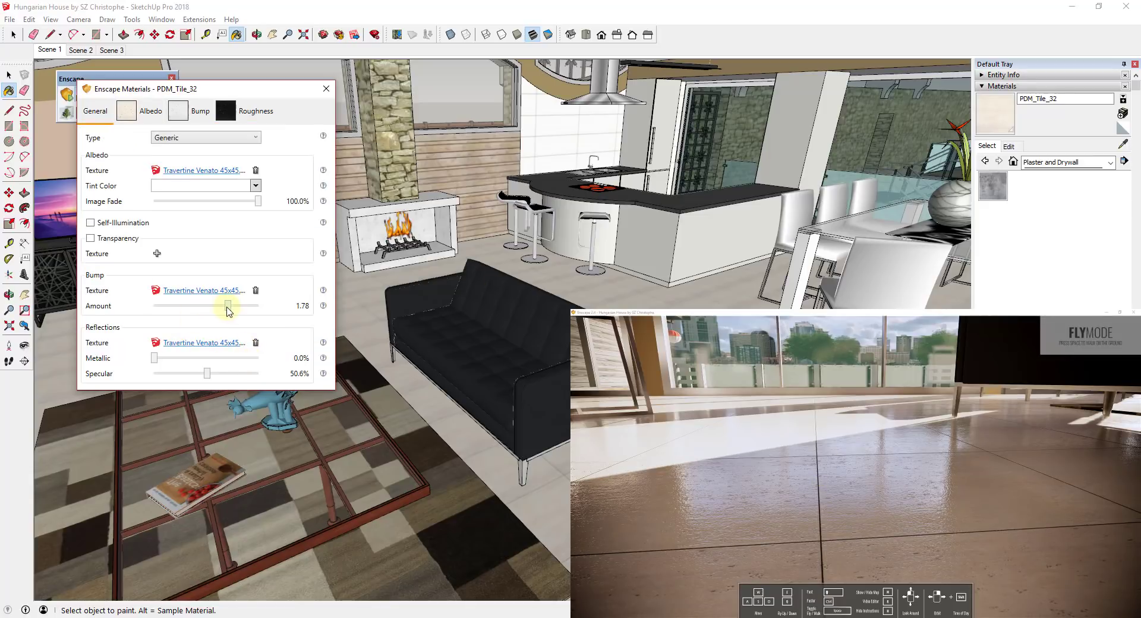
- Set the floor tile's bump amount to 1.50 and its roughness texture's brightness to 87%, testing 69% first
{"action": "mouse_move", "coordinate": [228, 309]}
{"action": "left_mouse_down"}
{"action": "mouse_move", "coordinate": [211, 315]}
{"action": "mouse_move", "coordinate": [226, 311]}
{"action": "left_mouse_up"}
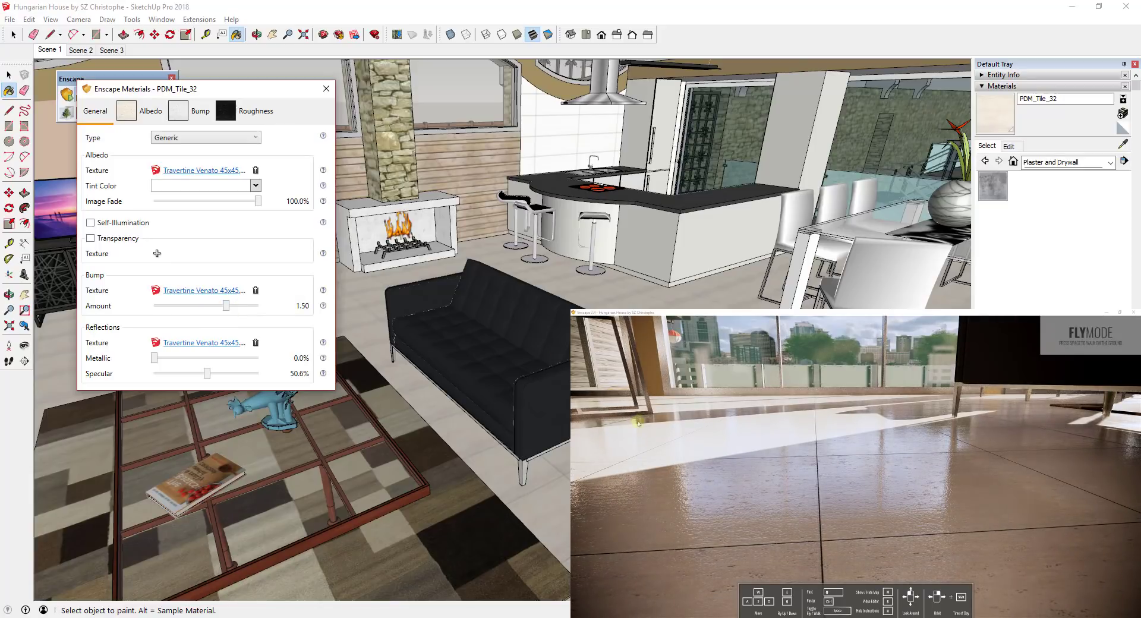
{"action": "left_click", "coordinate": [204, 342]}
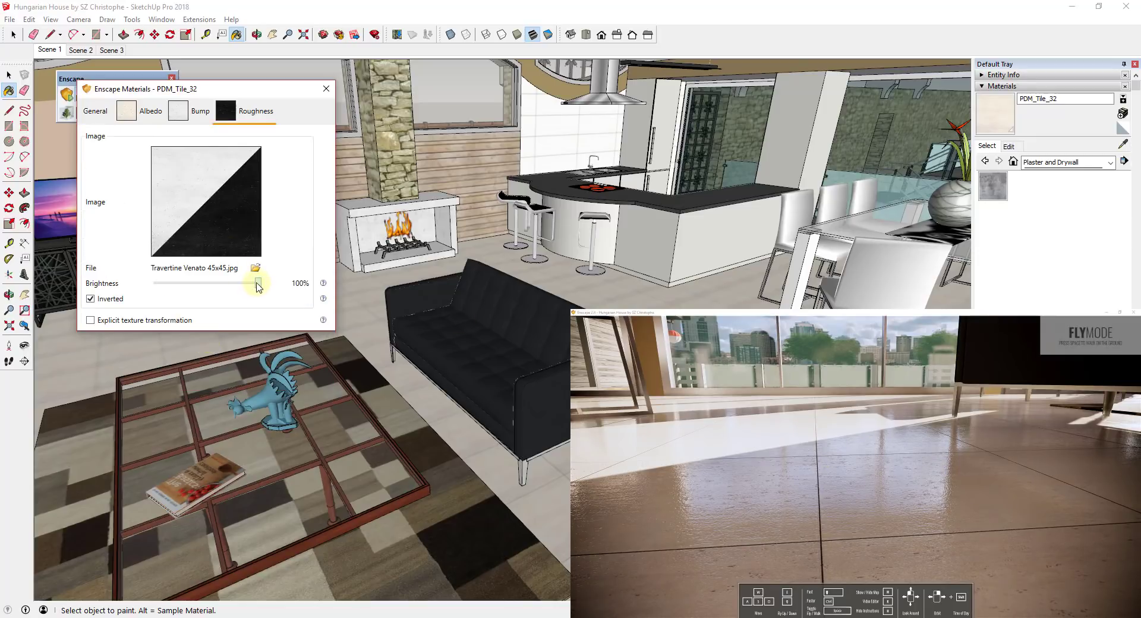
{"action": "left_click_drag", "start_coordinate": [259, 286], "coordinate": [229, 289]}
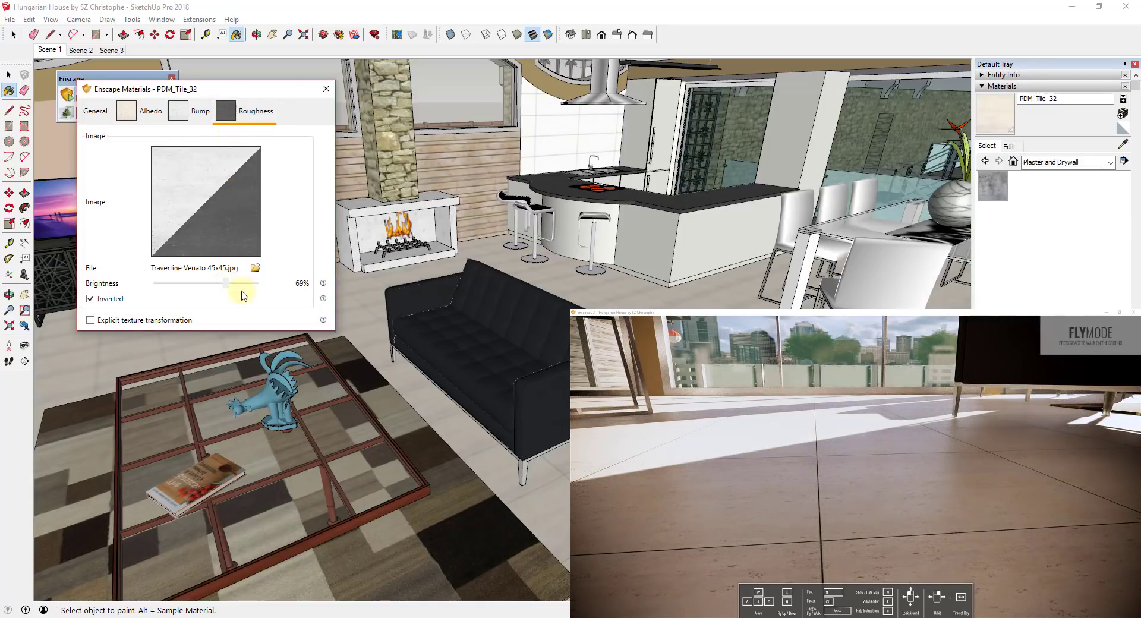
{"action": "left_click_drag", "start_coordinate": [225, 290], "coordinate": [244, 285]}
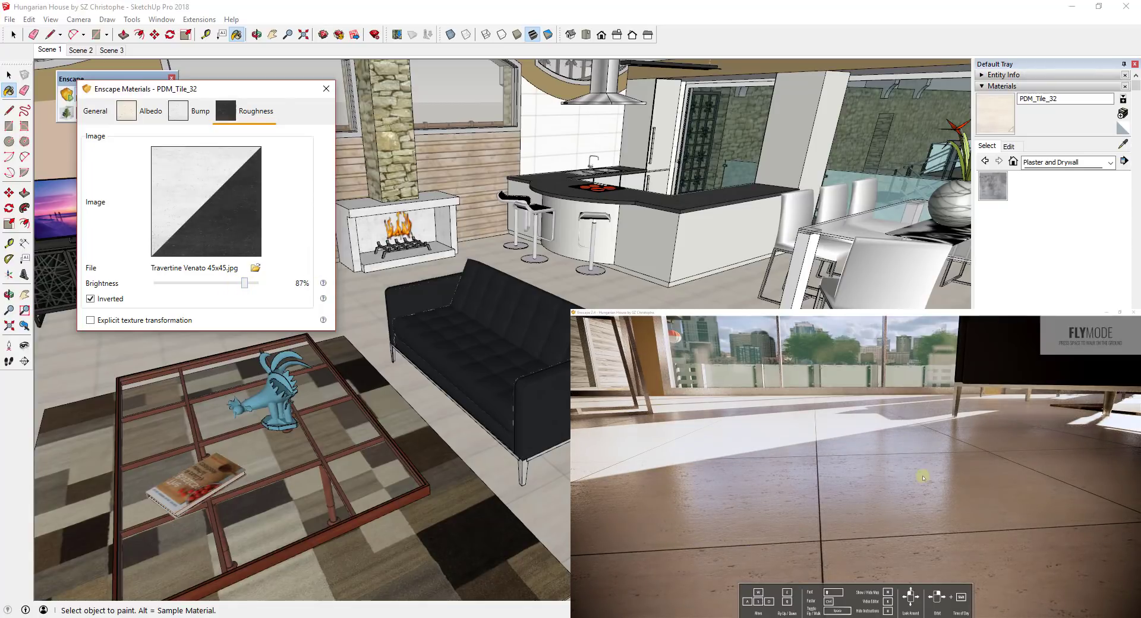
{"action": "left_click", "coordinate": [97, 112]}
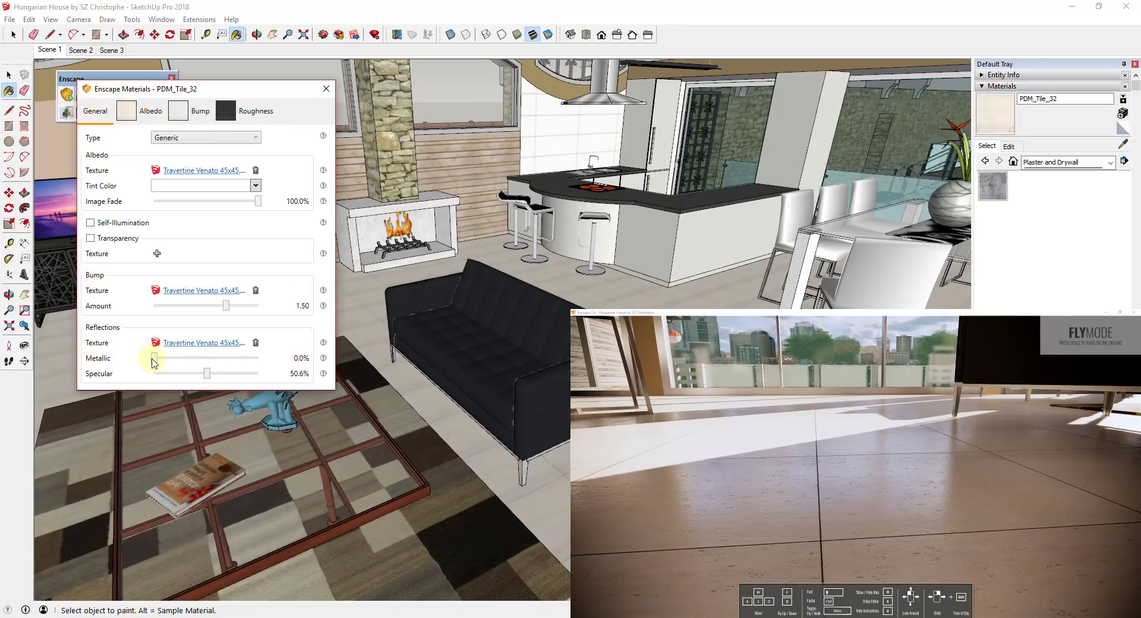
- Test the floor tile's Metallic value at 100%, return it to 0.0% and examine the floor's reflections in the render
{"action": "left_click_drag", "start_coordinate": [154, 360], "coordinate": [372, 367]}
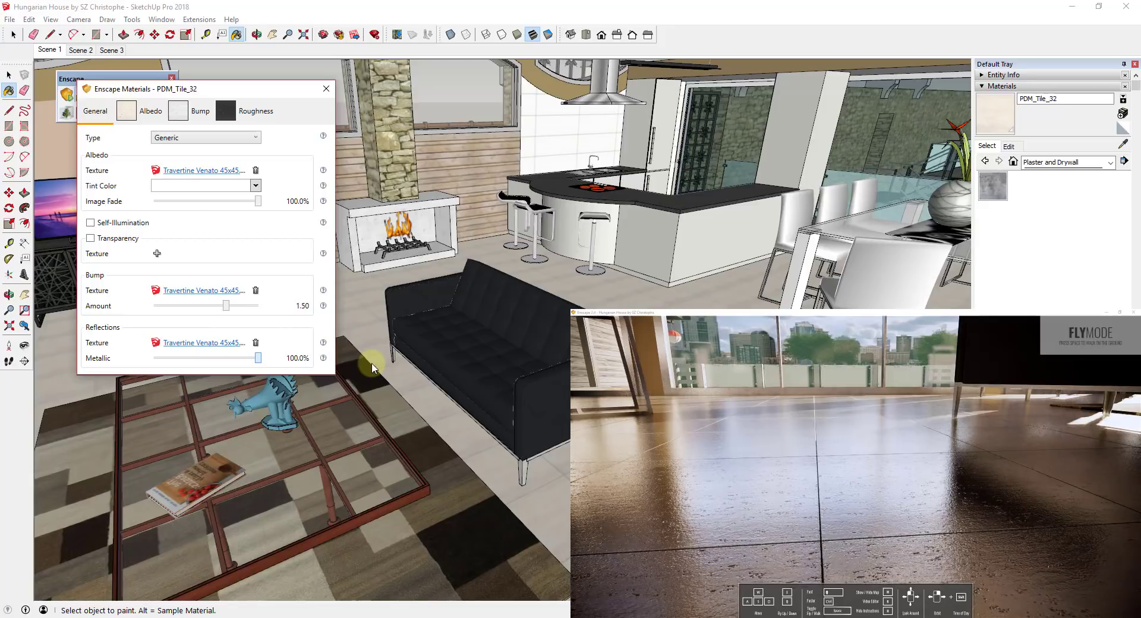
{"action": "left_click_drag", "start_coordinate": [369, 367], "coordinate": [207, 375]}
{"action": "left_click_drag", "start_coordinate": [917, 492], "coordinate": [924, 486]}
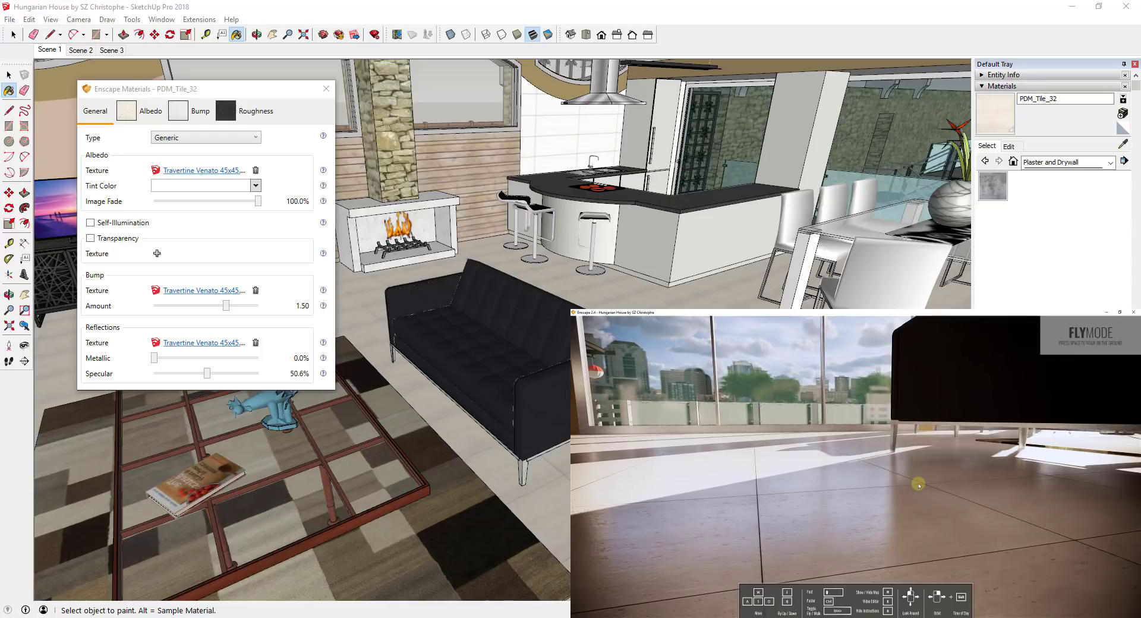